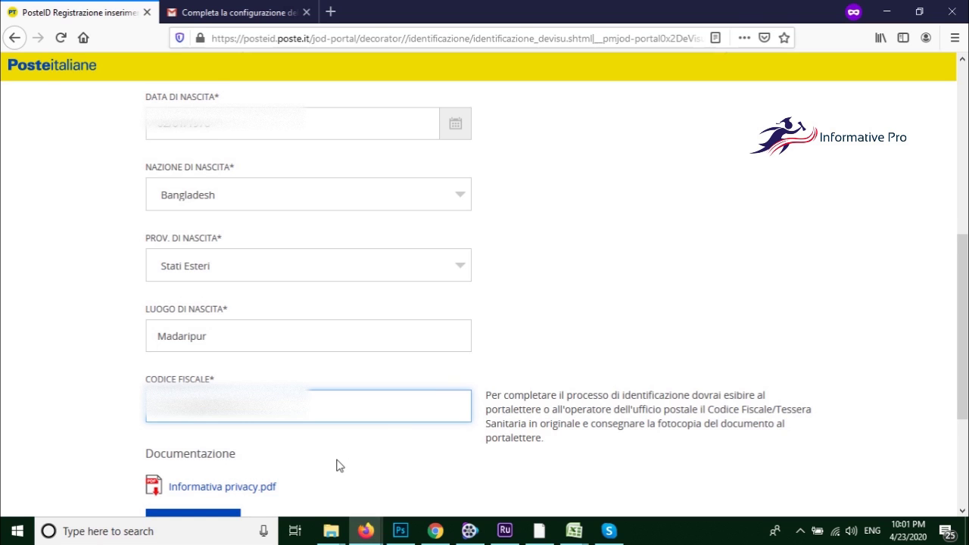
Scroll down past the filled birth details and codice fiscale fields
scroll(338, 465, down, 1)
Submit the personal details form and bring the screen recorder to the front
click(212, 505)
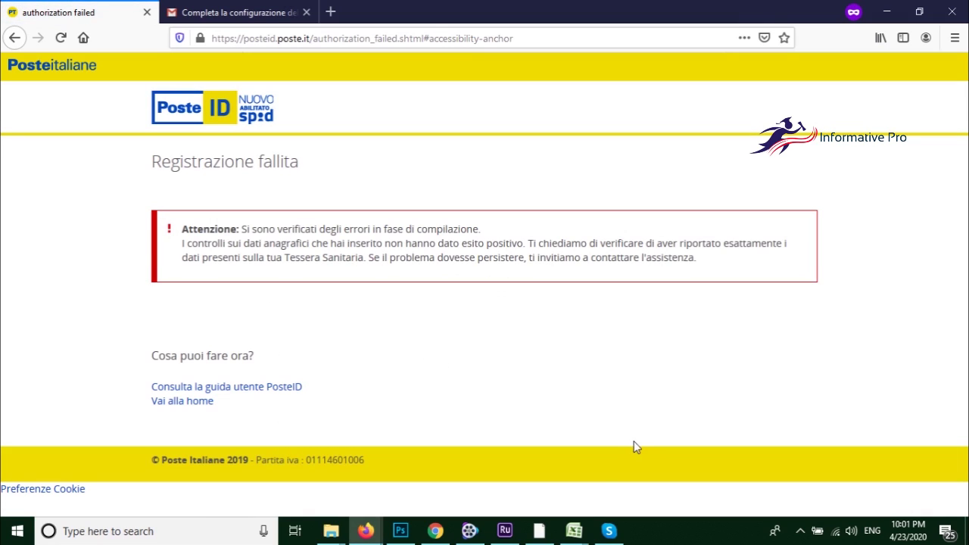
click(470, 531)
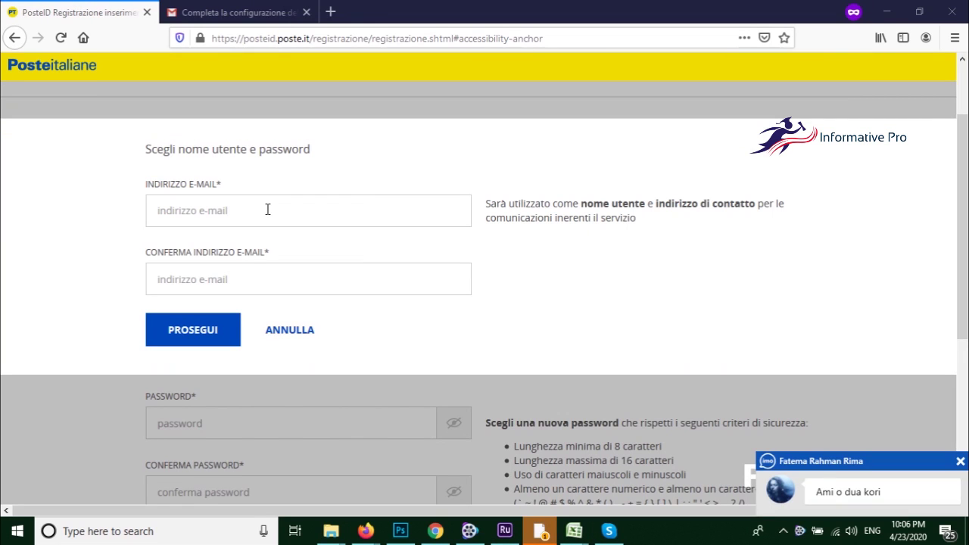
Fill INDIRIZZO E-MAIL and CONFERMA INDIRIZZO E-MAIL with the account address and submit with PROSEGUI
click(242, 210)
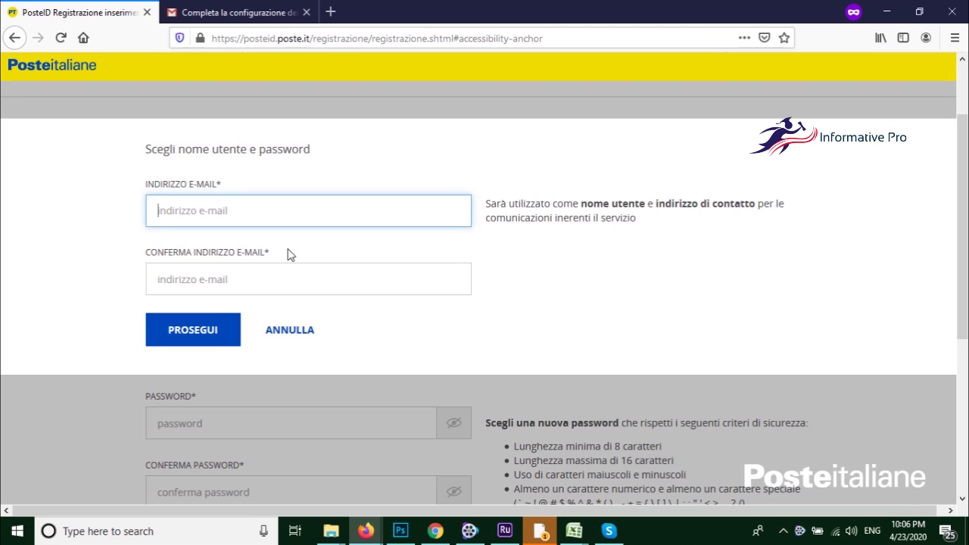
text(smmmm)
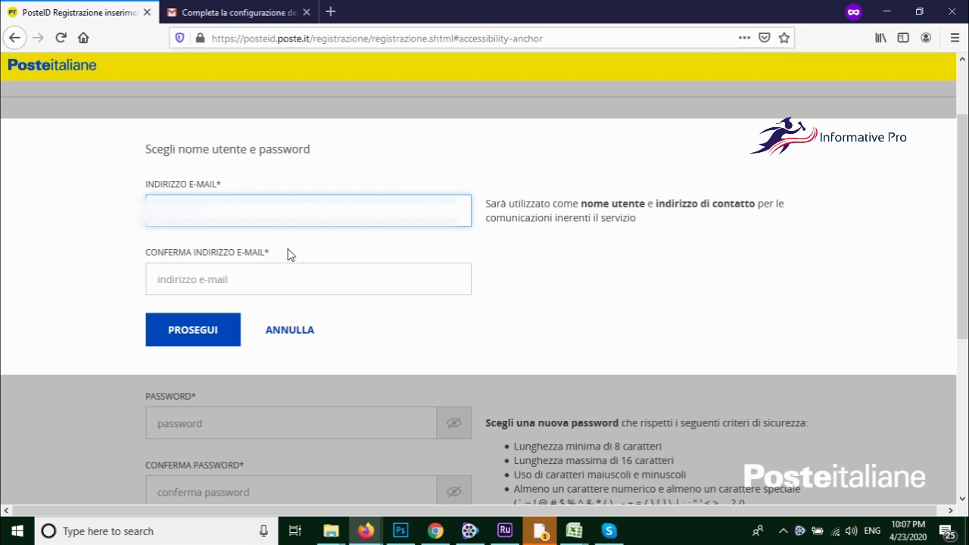
key(ctrl+v)
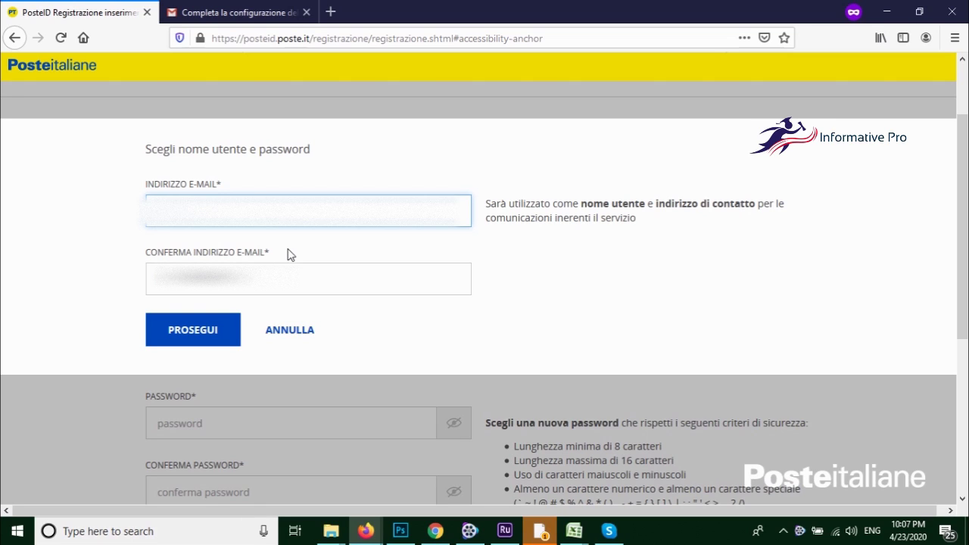
key(Tab)
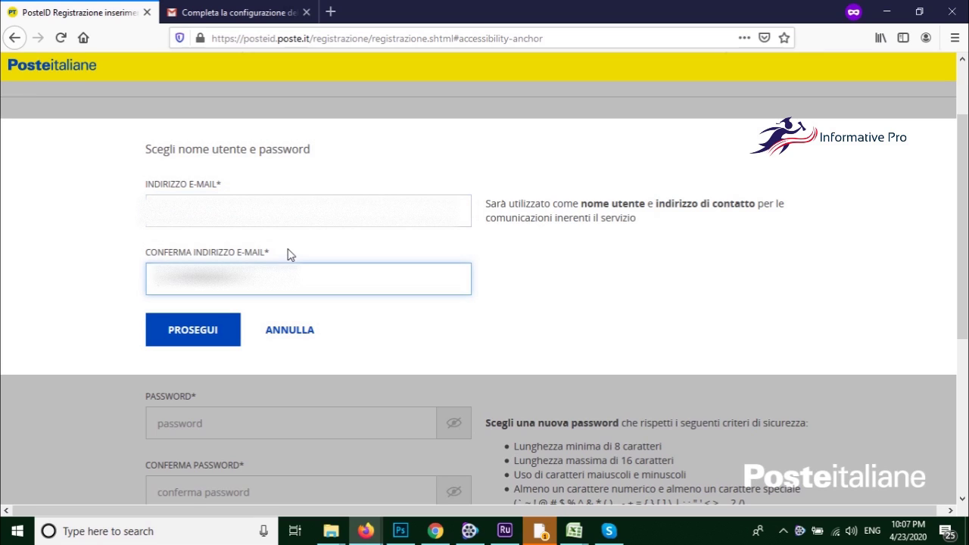
text(...)
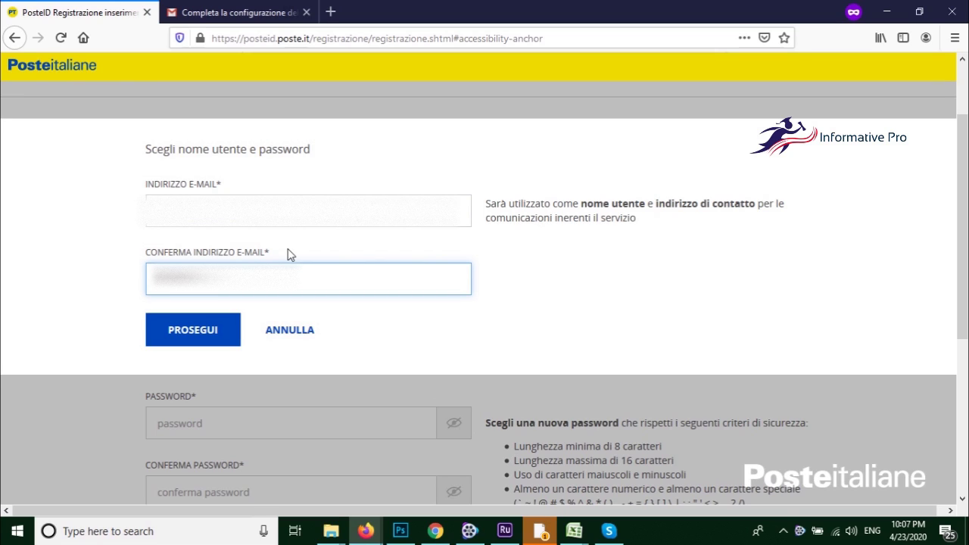
text(...)
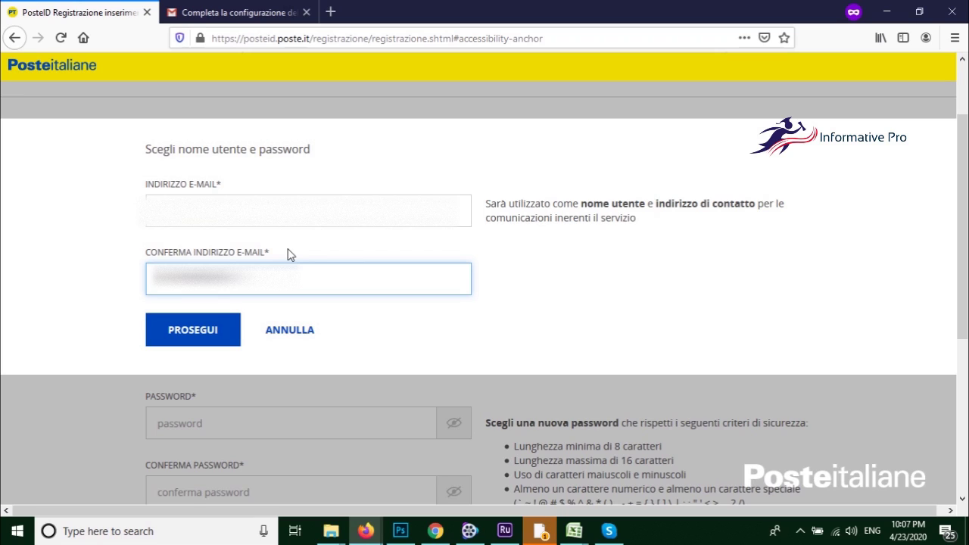
text(...)
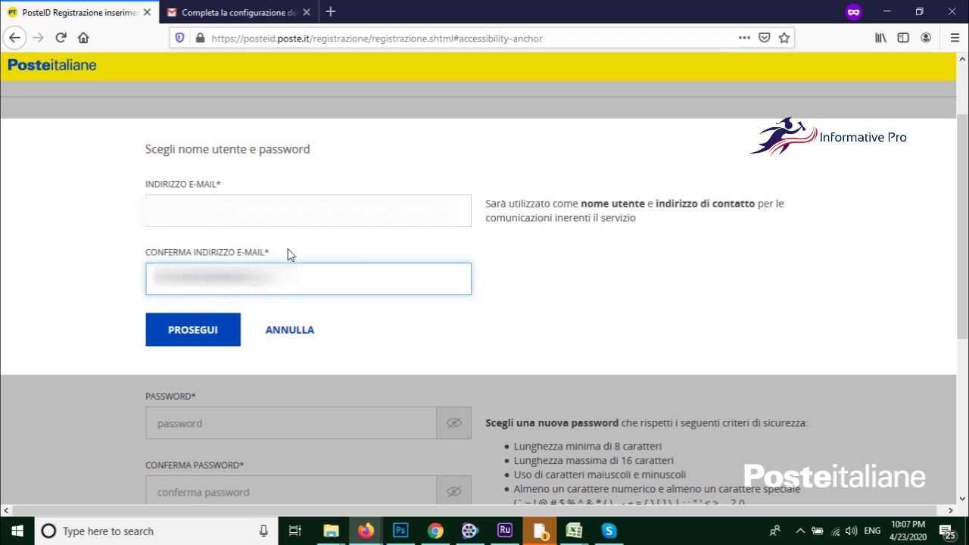
text(...)
click(205, 338)
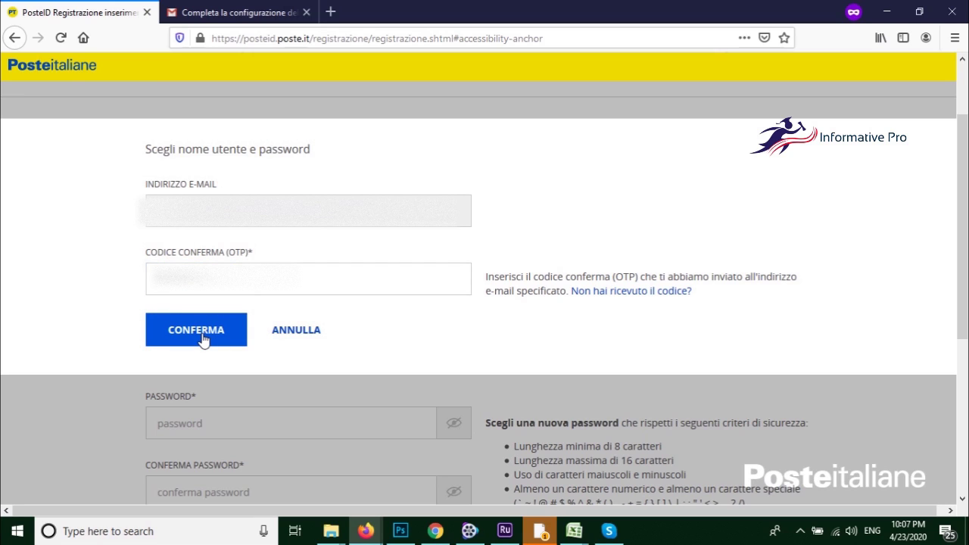
Select the CODICE CONFERMA (OTP) field and bring the screen recorder to the front
click(224, 283)
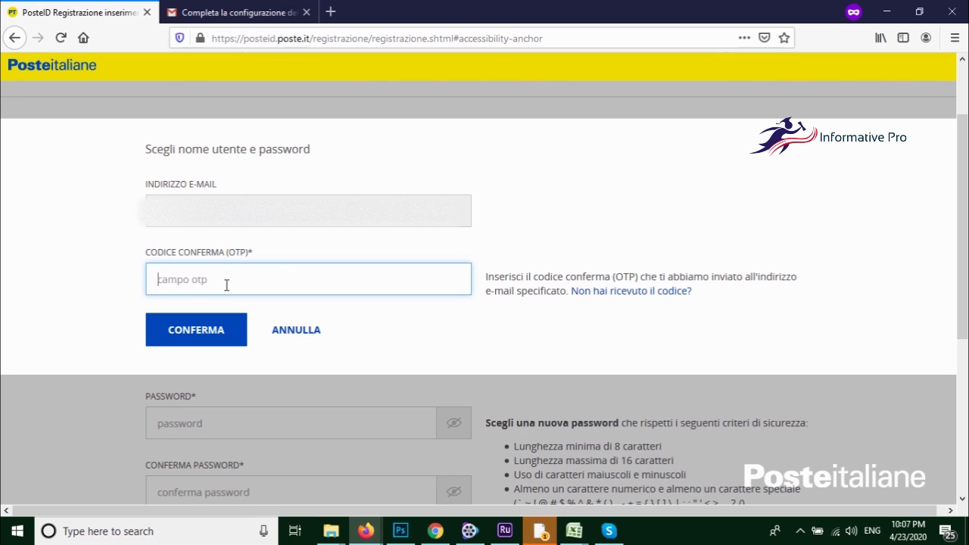
click(470, 530)
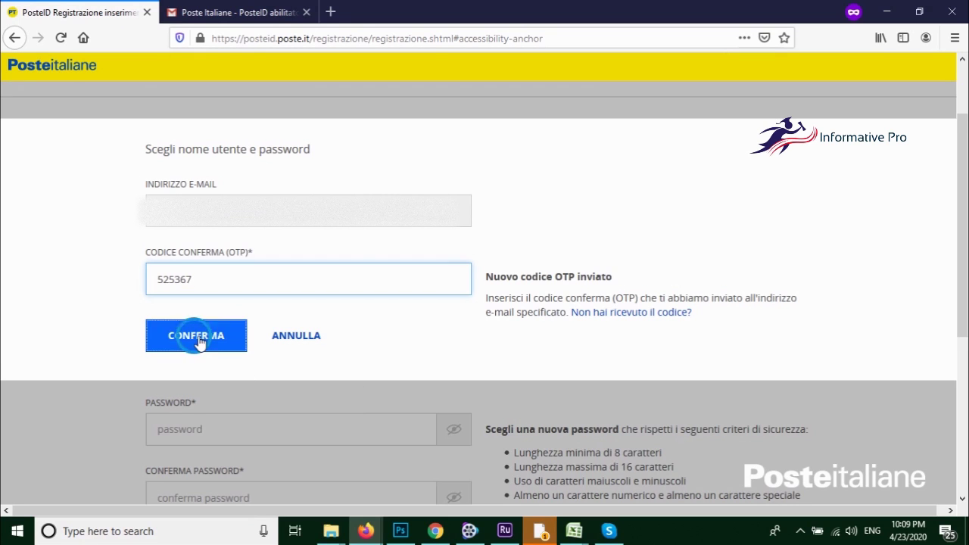
Confirm the e-mail OTP code with CONFERMA
click(198, 337)
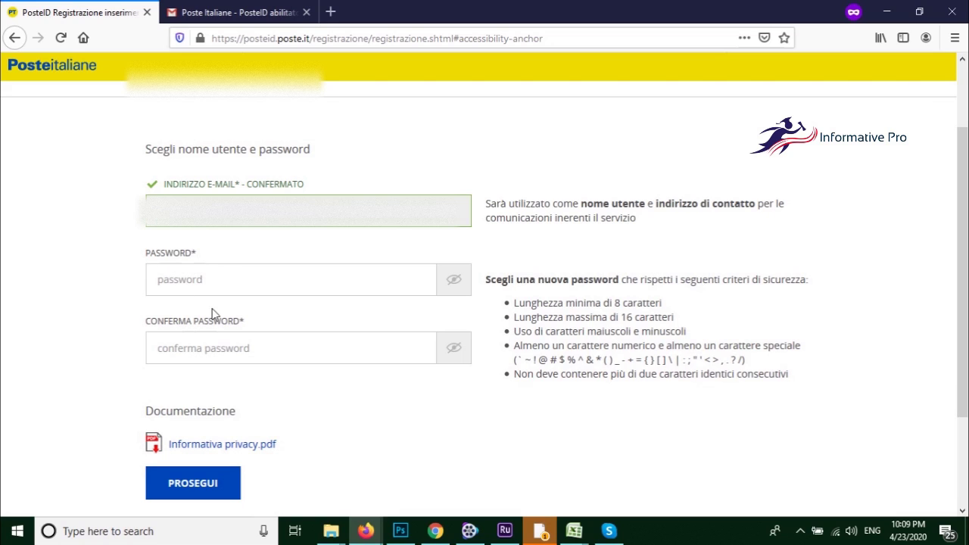
Enter the new password in PASSWORD and CONFERMA PASSWORD, then submit with PROSEGUI
click(212, 284)
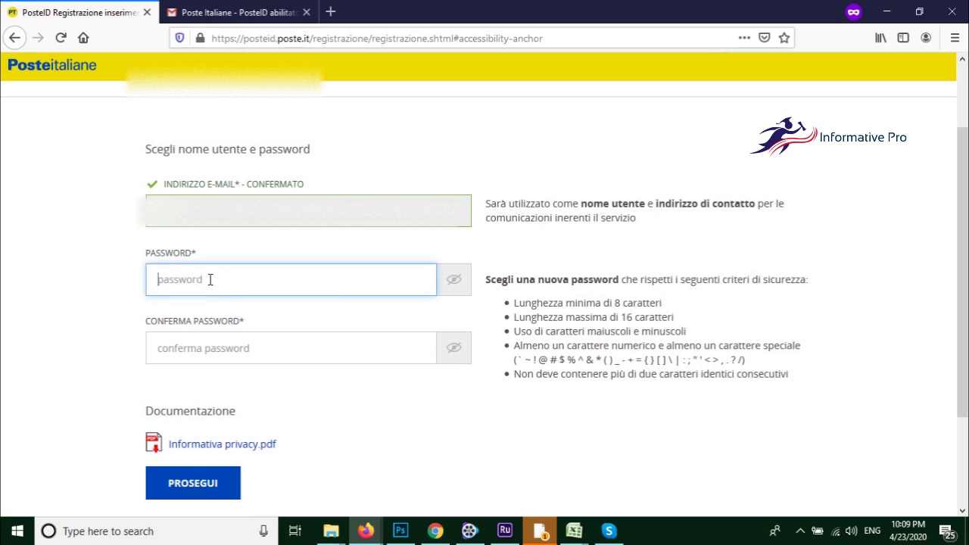
text(•••••••••••)
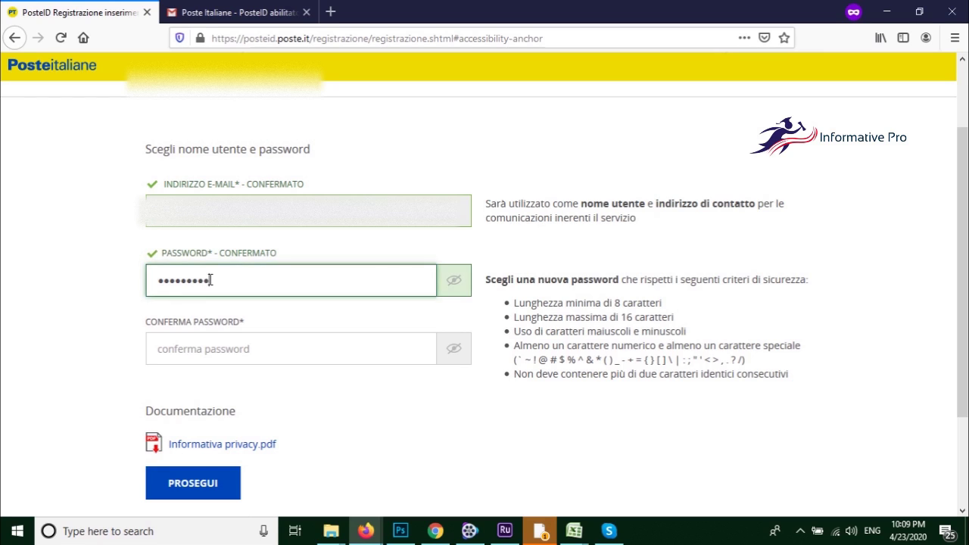
text(•••)
key(Tab)
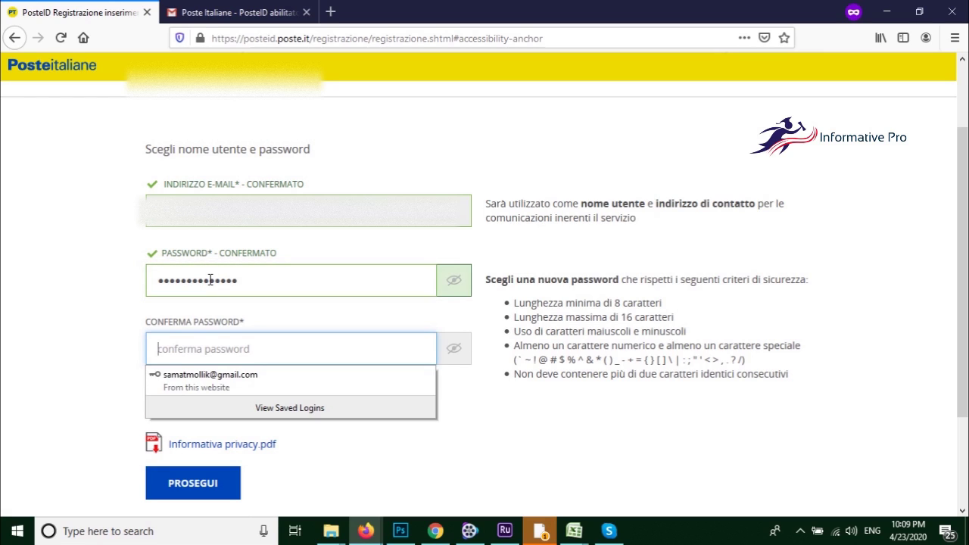
text(•)
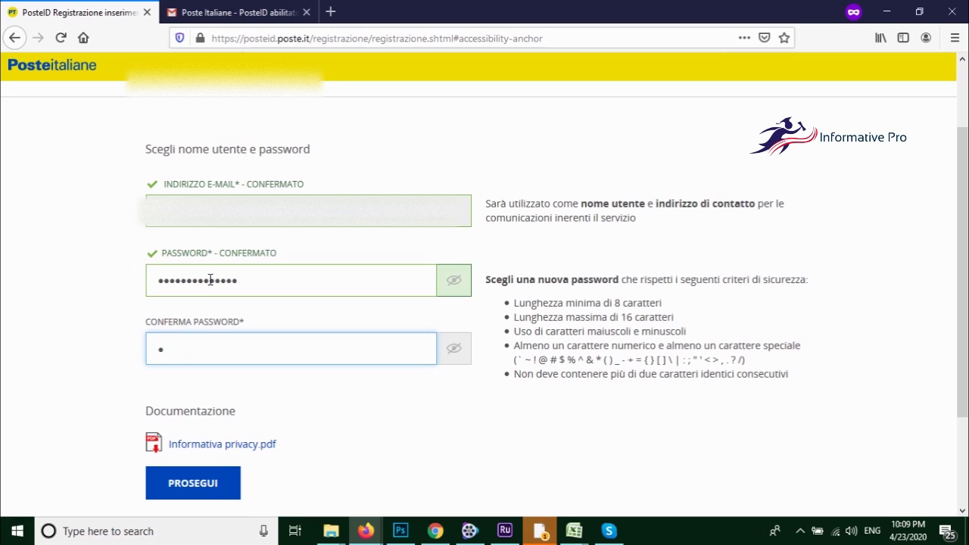
text(••••••••••••••)
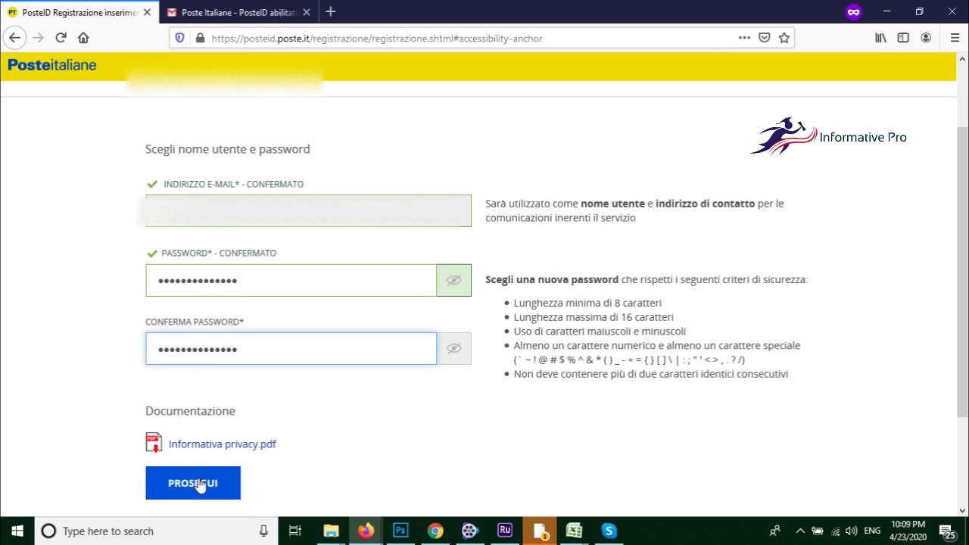
click(199, 484)
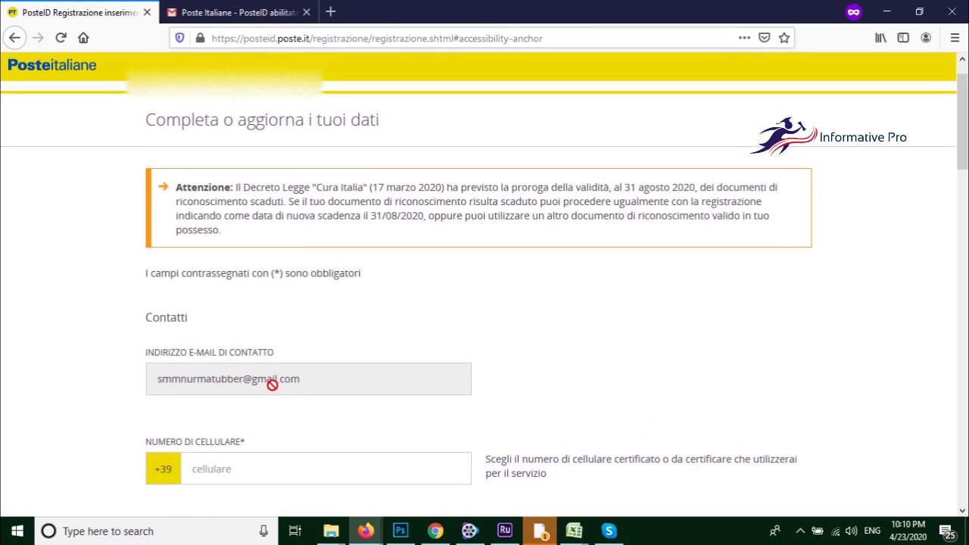
Enter the mobile number in NUMERO DI CELLULARE and its confirm field, then submit with CONFERMA
scroll(280, 366, down, 5)
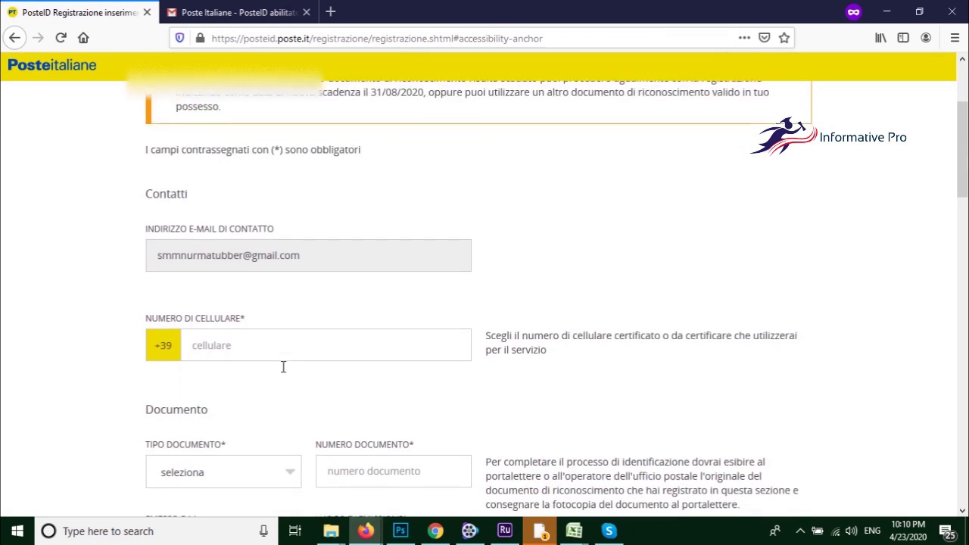
scroll(281, 325, down, 2)
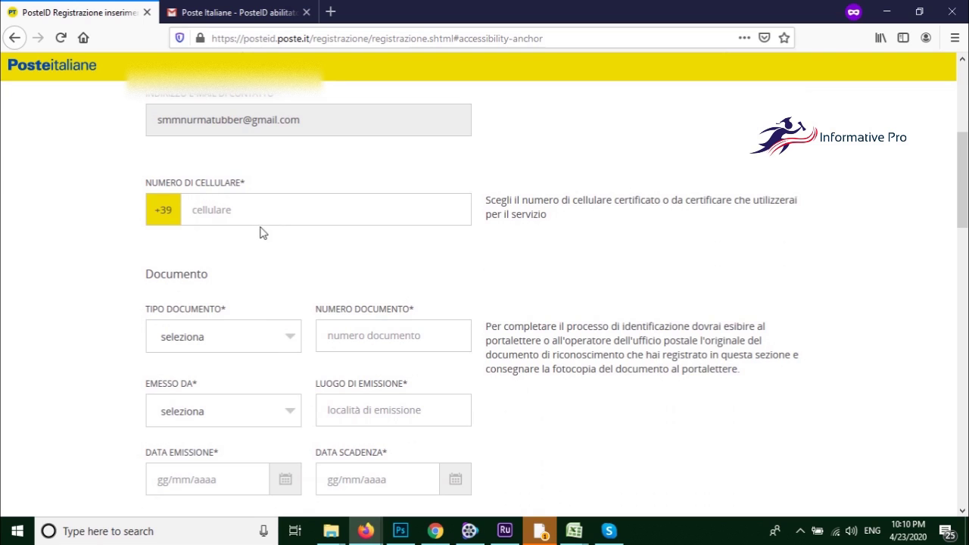
scroll(262, 234, down, 2)
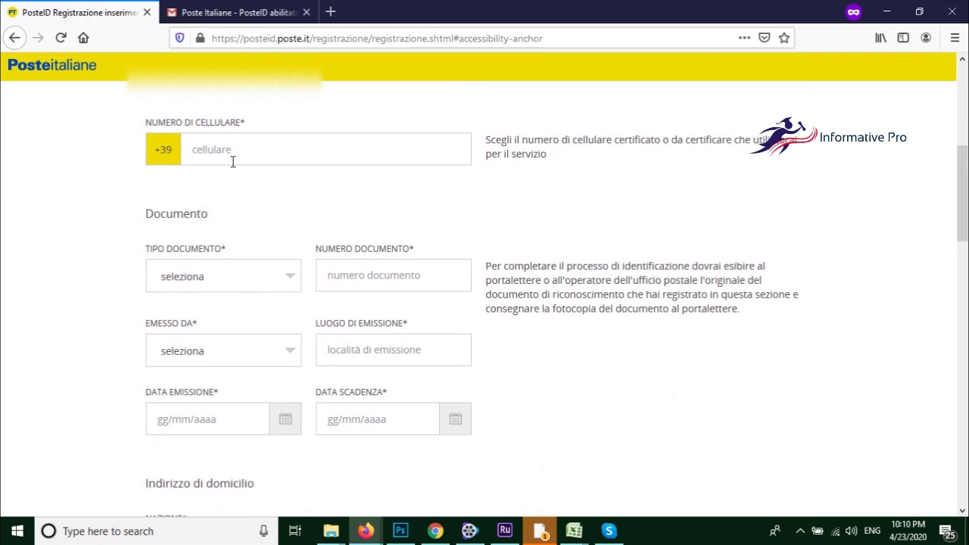
click(227, 156)
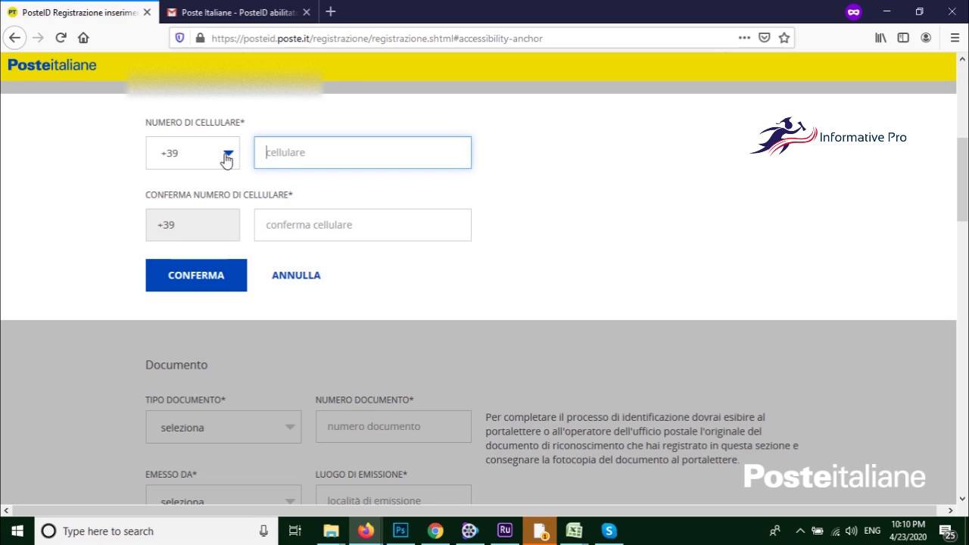
text(32)
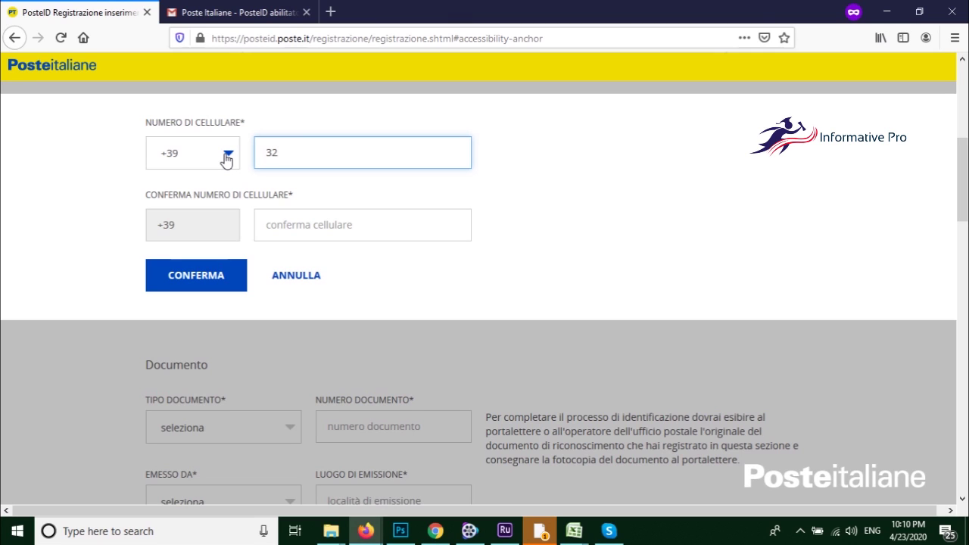
text(78893)
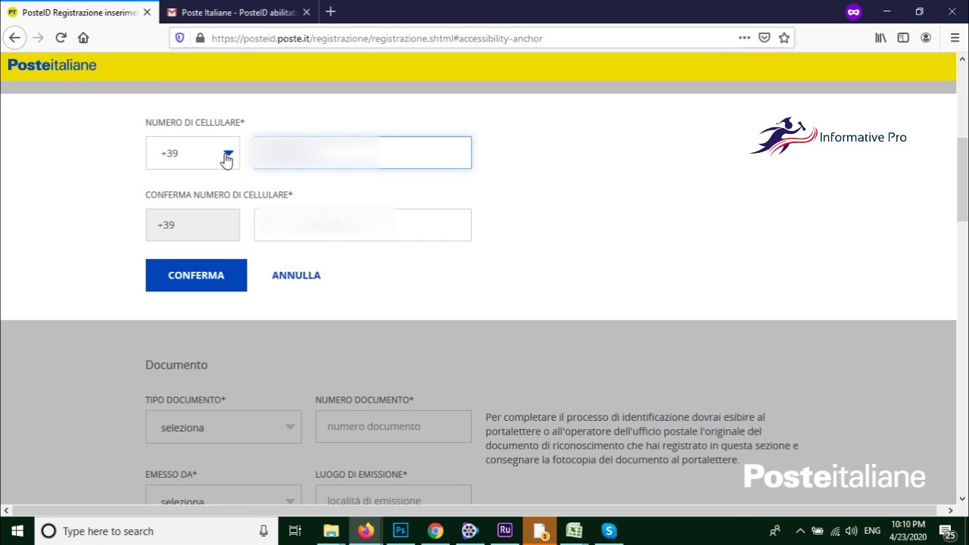
key(Tab)
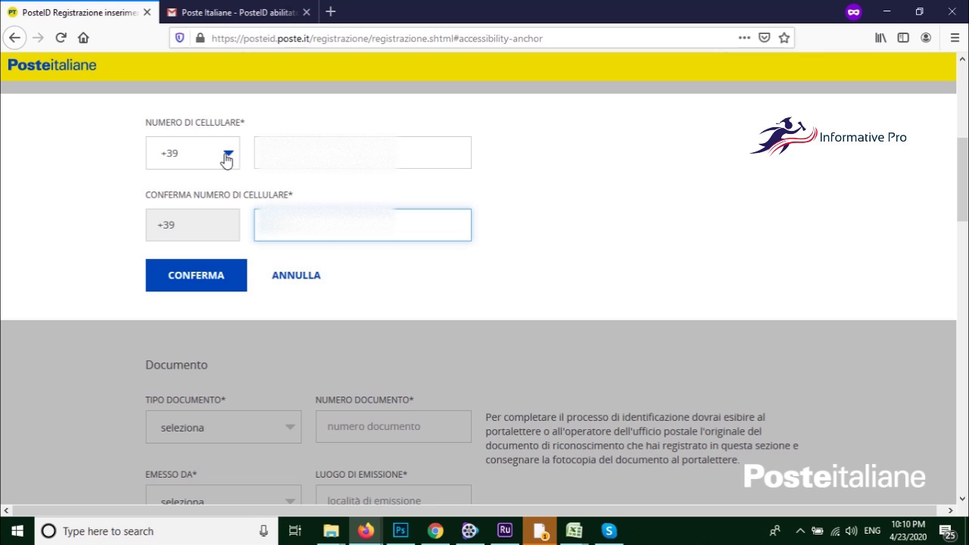
key(ctrl+v)
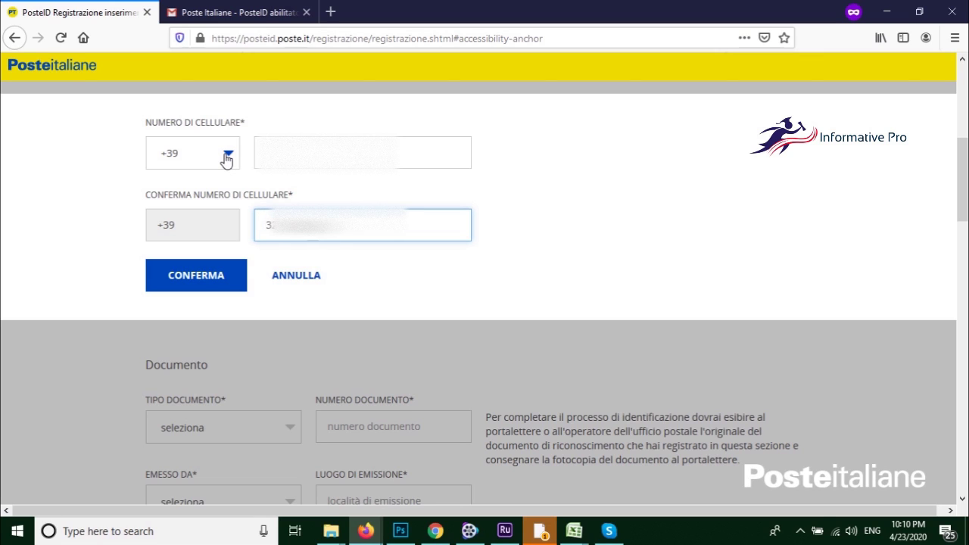
click(201, 279)
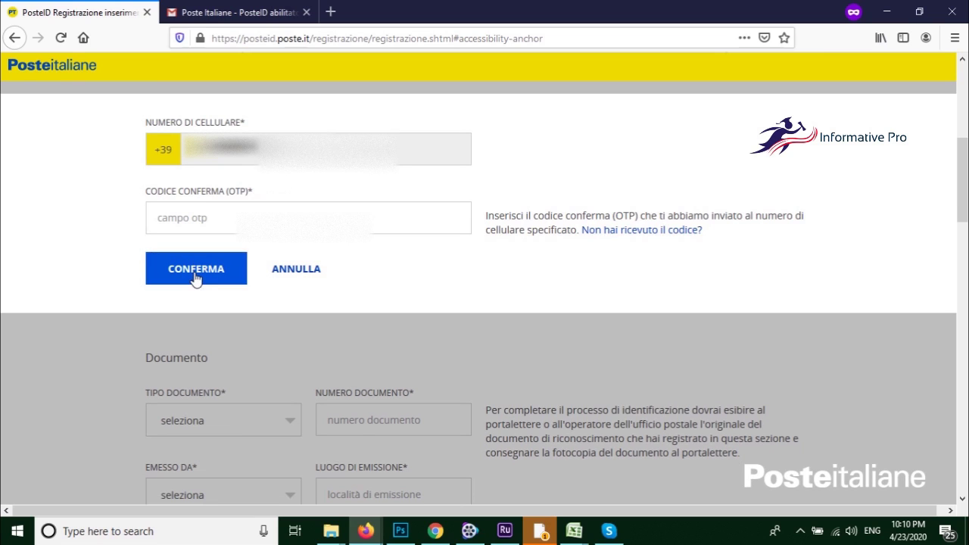
Enter the SMS code in the OTP field and confirm it with CONFERMA
click(245, 217)
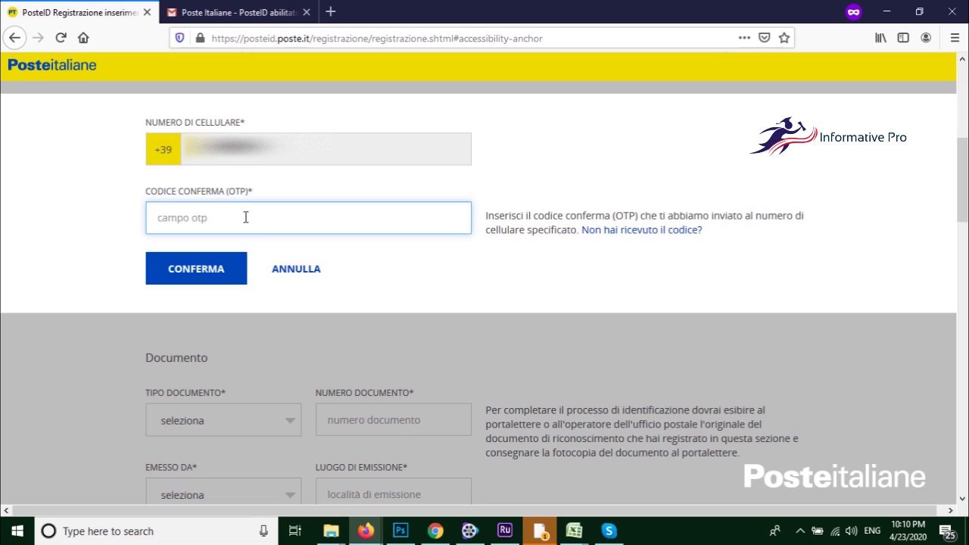
click(210, 277)
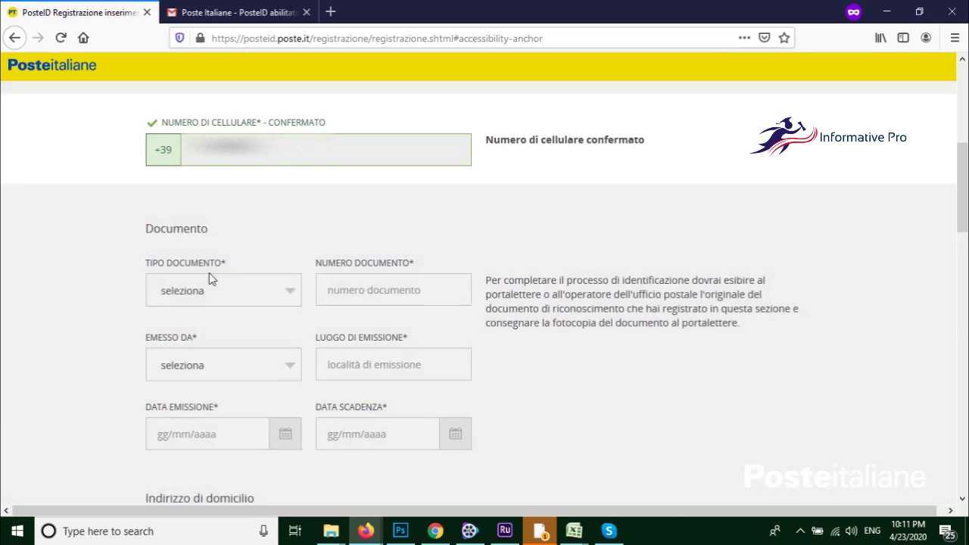
Choose Carta di identità as TIPO DOCUMENTO and acknowledge the electronic identity card notice
scroll(312, 324, down, 3)
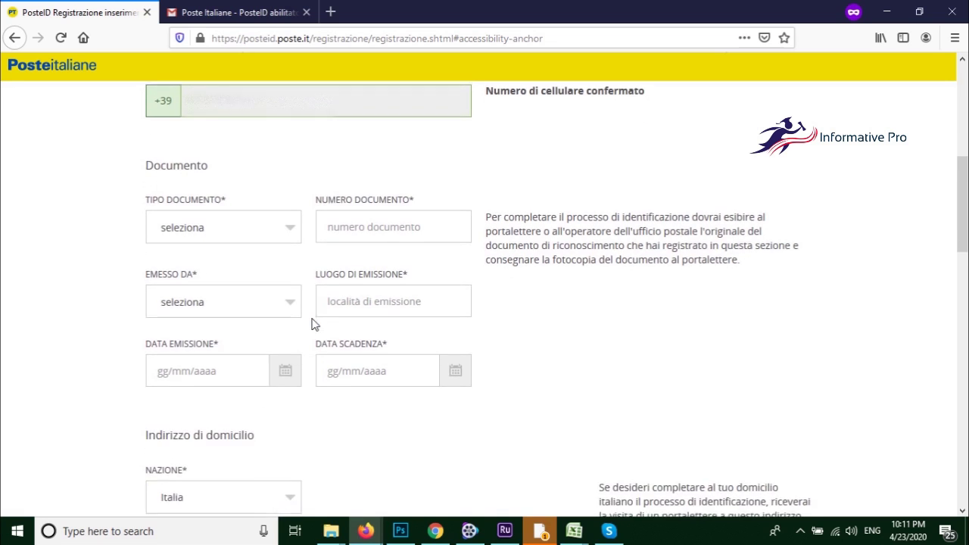
scroll(311, 324, down, 7)
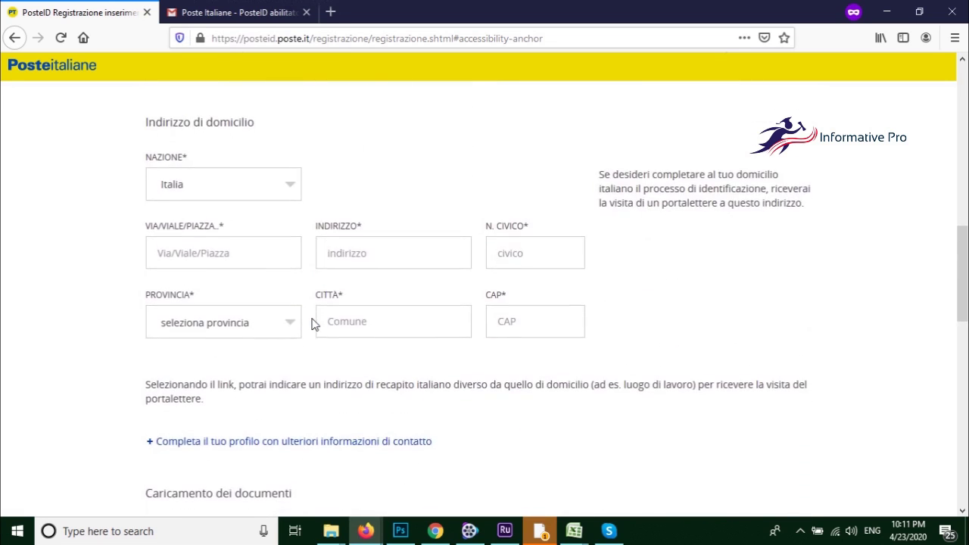
scroll(312, 317, down, 5)
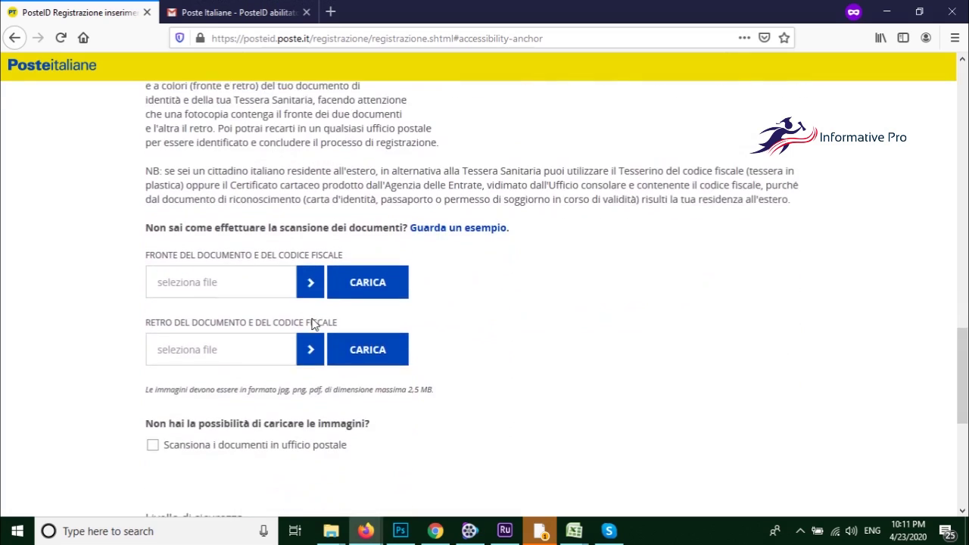
scroll(313, 321, up, 7)
scroll(314, 324, up, 5)
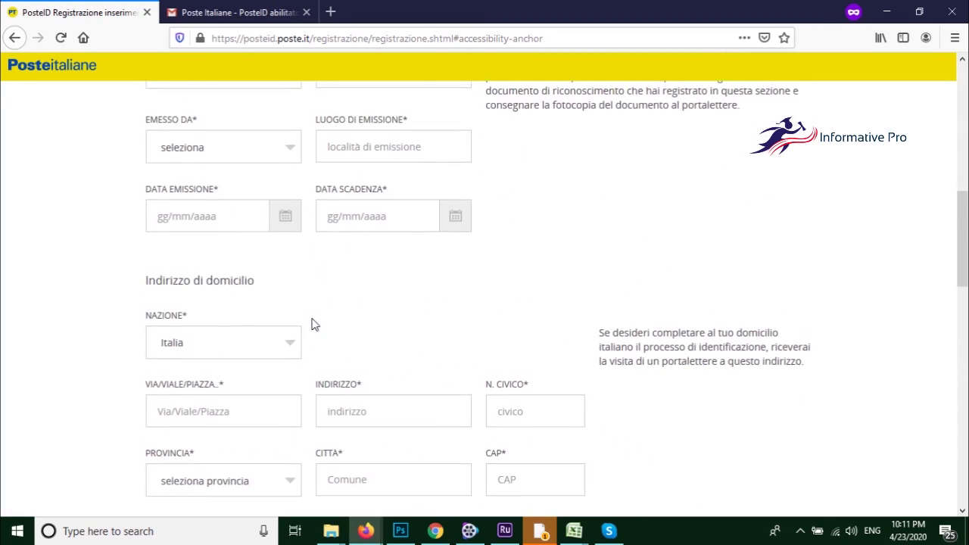
scroll(314, 324, up, 1)
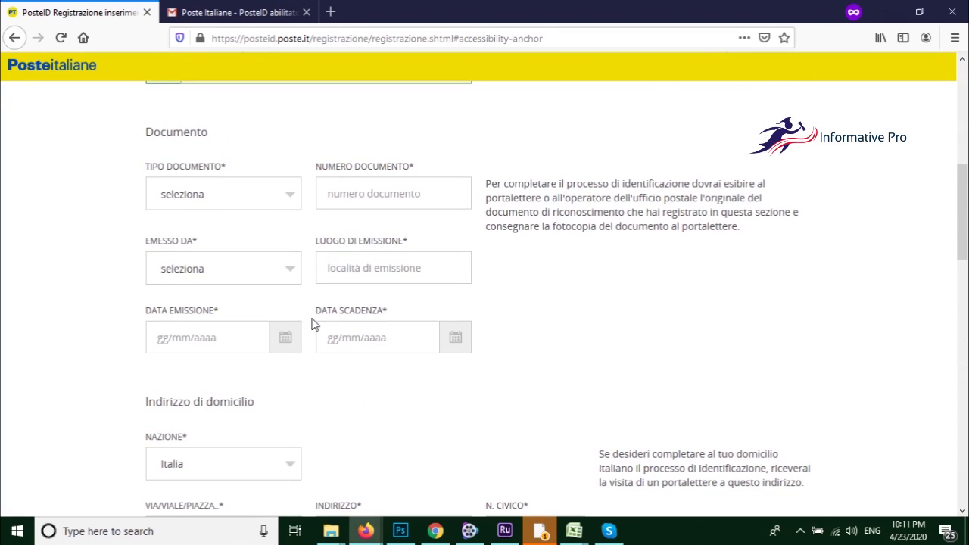
click(234, 188)
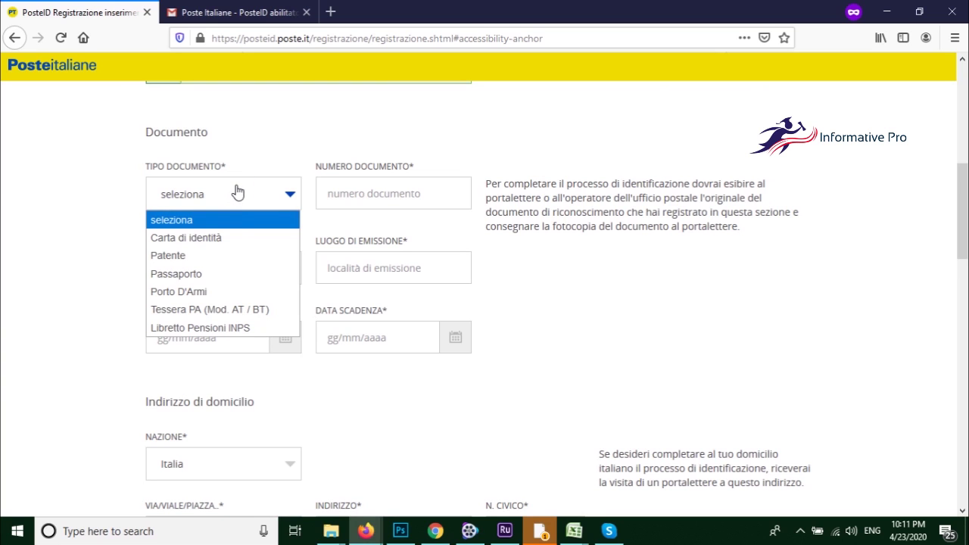
click(230, 230)
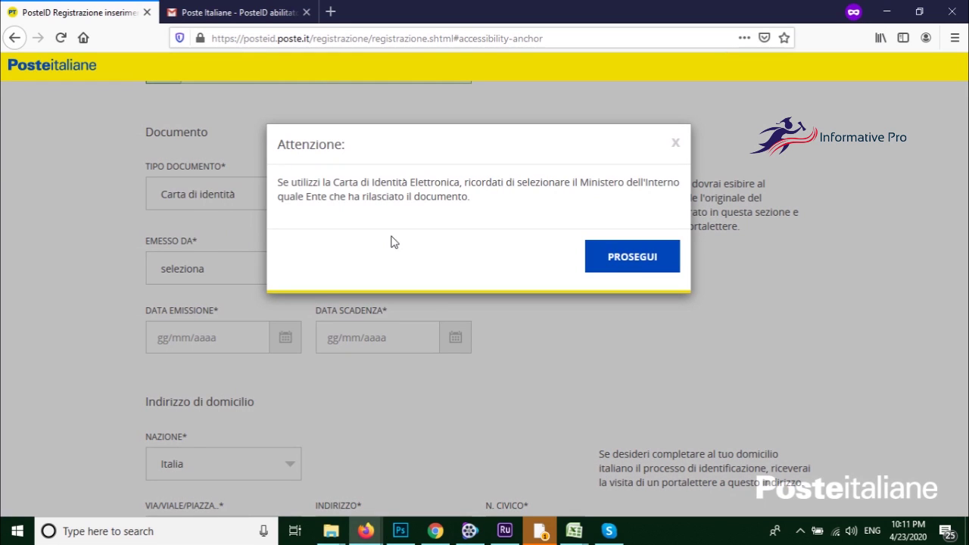
click(619, 259)
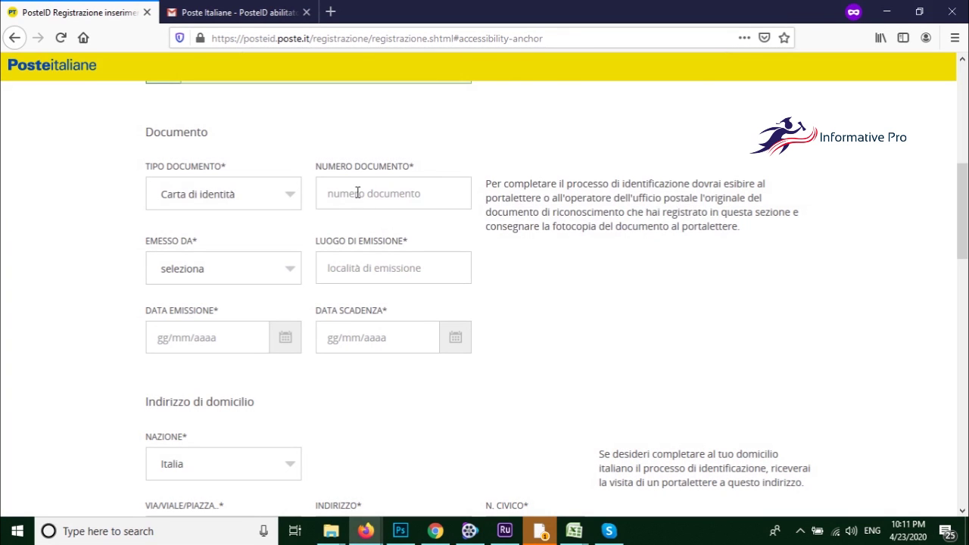
Set the issuing authority EMESSO DA to Comune
click(358, 193)
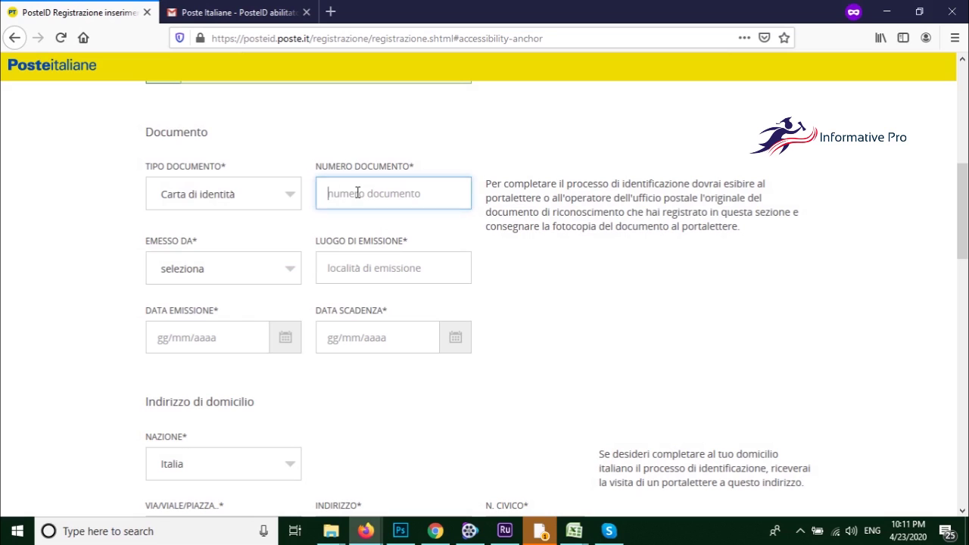
click(208, 273)
click(195, 312)
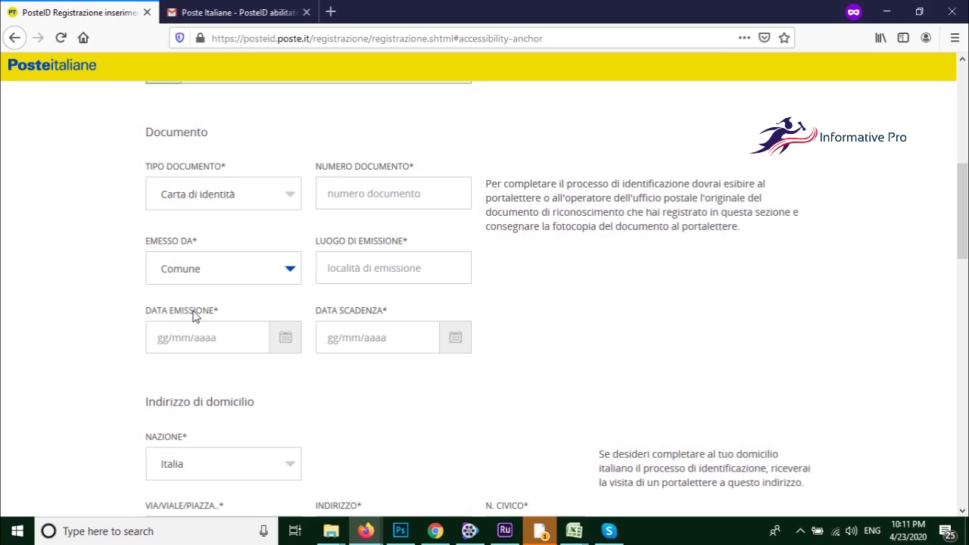
click(353, 270)
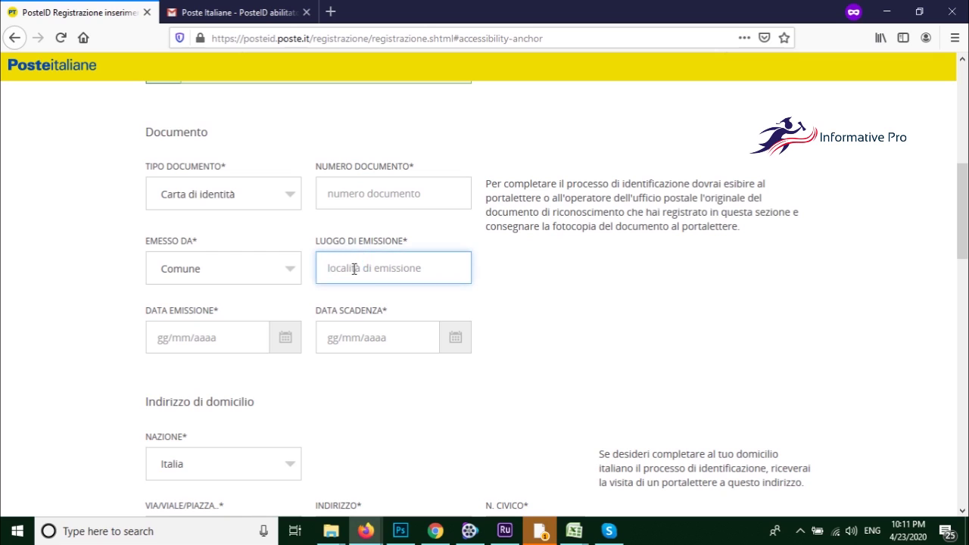
Check the issue and expiry date calendars and the residence country list, keeping Italia
click(160, 341)
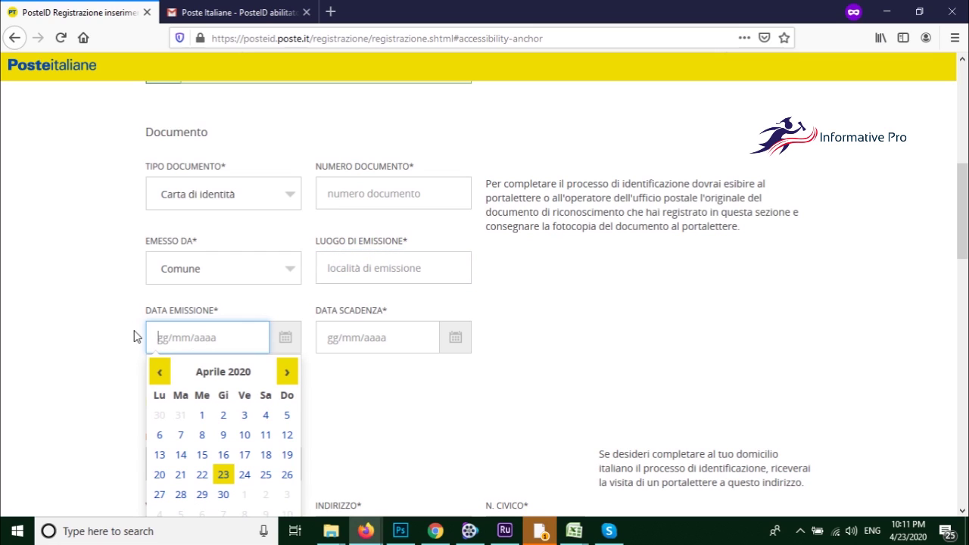
click(109, 331)
click(162, 339)
click(349, 339)
scroll(183, 396, down, 3)
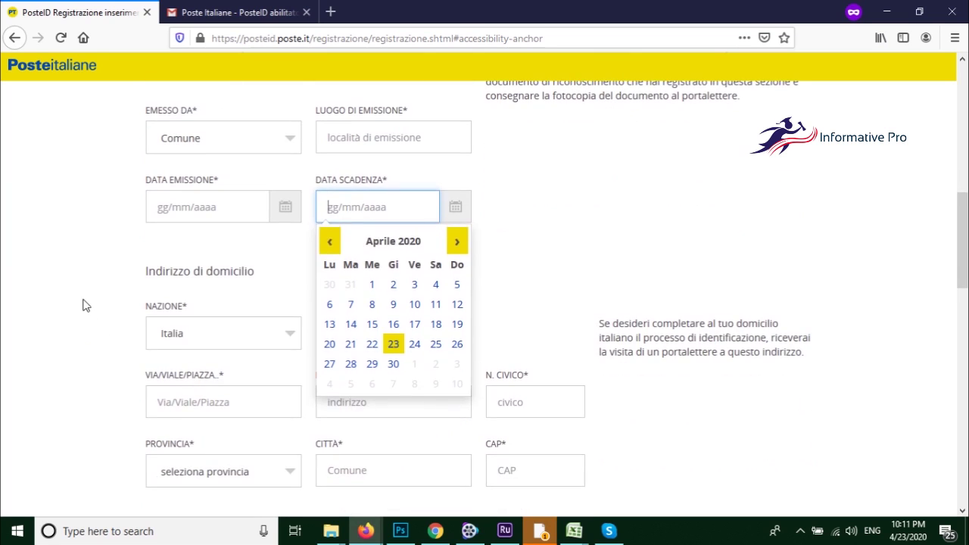
click(82, 302)
click(288, 338)
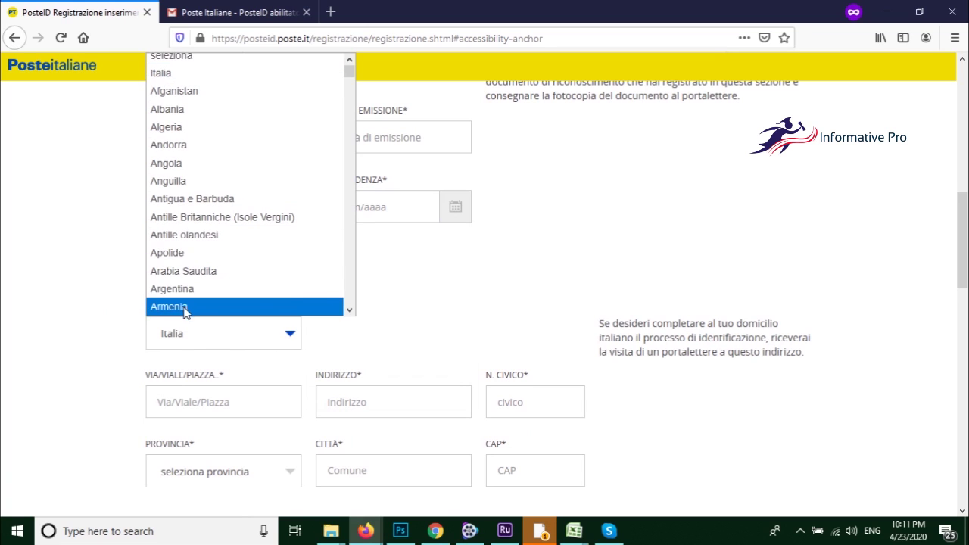
click(465, 290)
scroll(330, 312, down, 2)
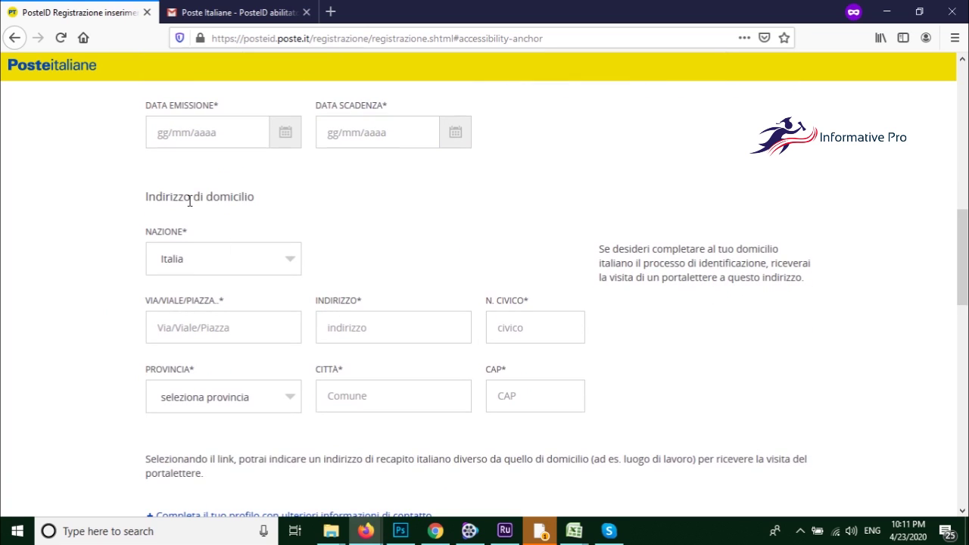
scroll(287, 335, down, 2)
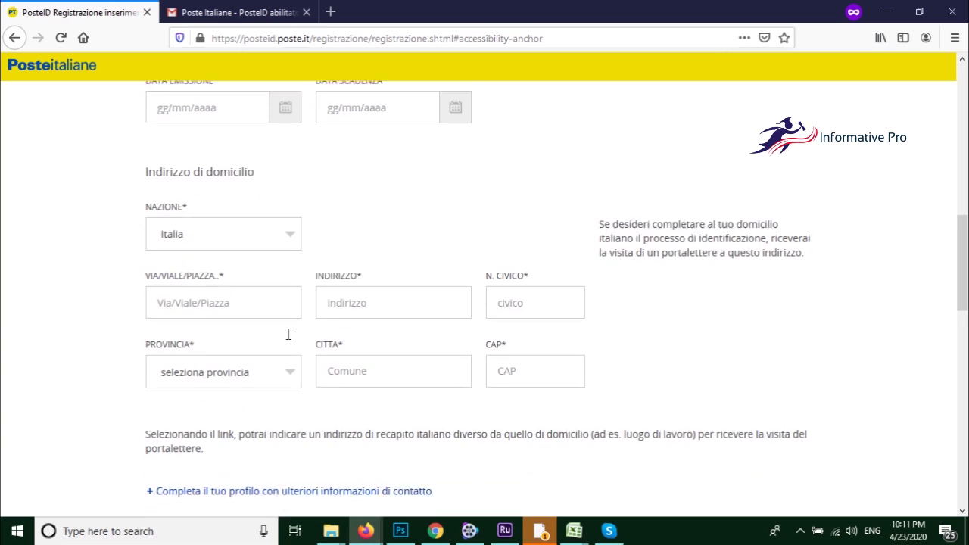
click(200, 248)
click(360, 244)
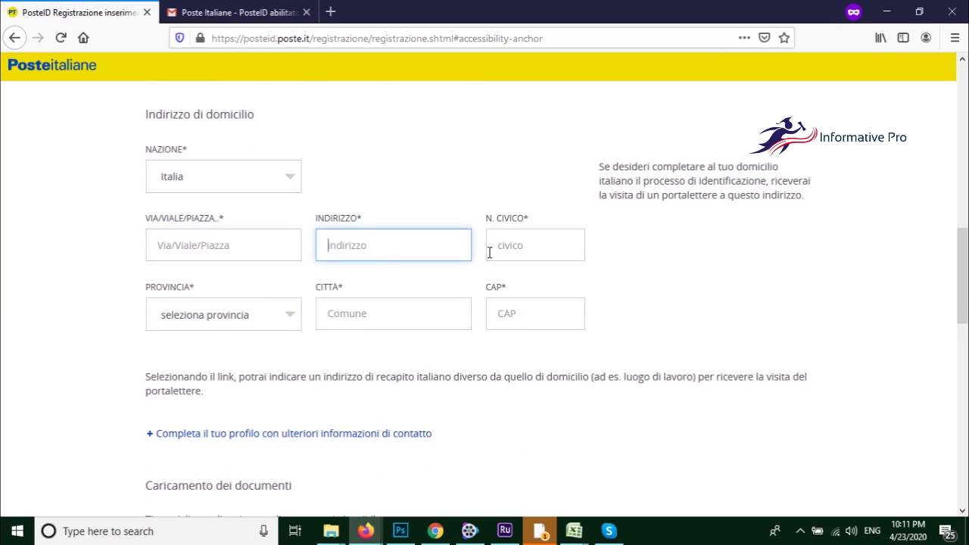
click(498, 253)
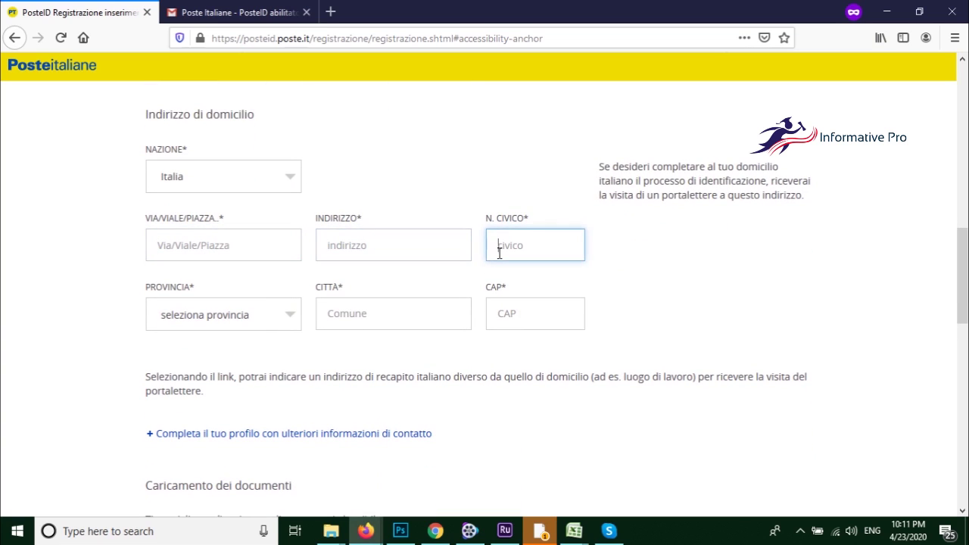
click(179, 315)
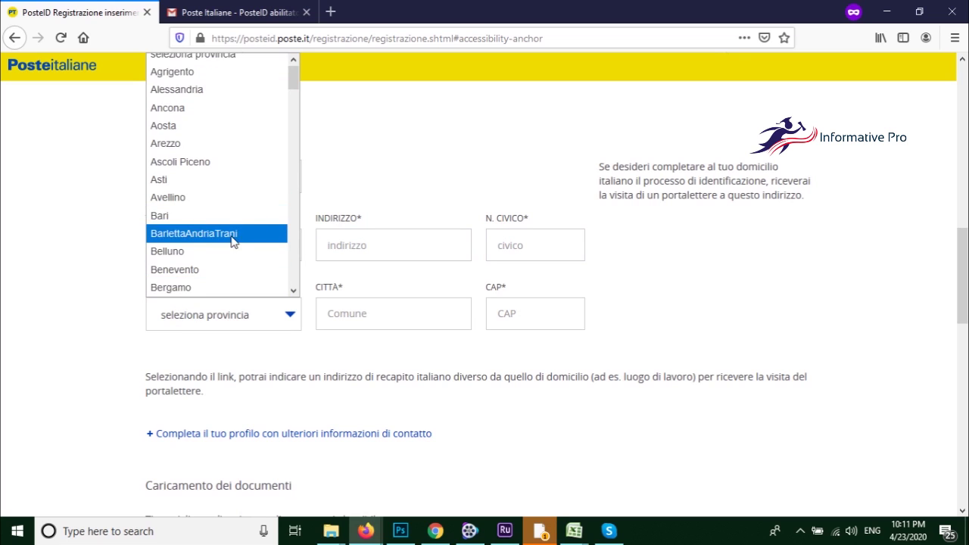
scroll(229, 220, down, 3)
click(408, 320)
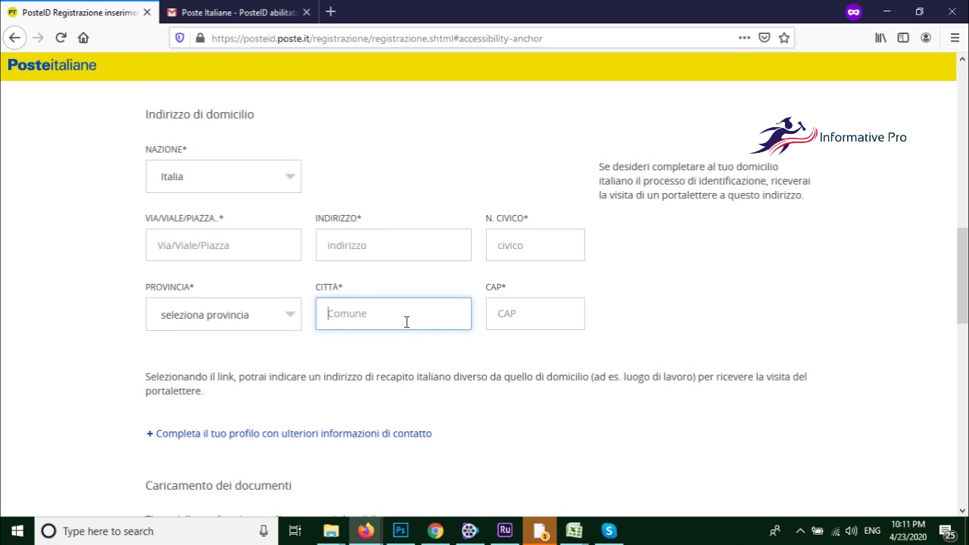
click(515, 312)
scroll(446, 409, down, 7)
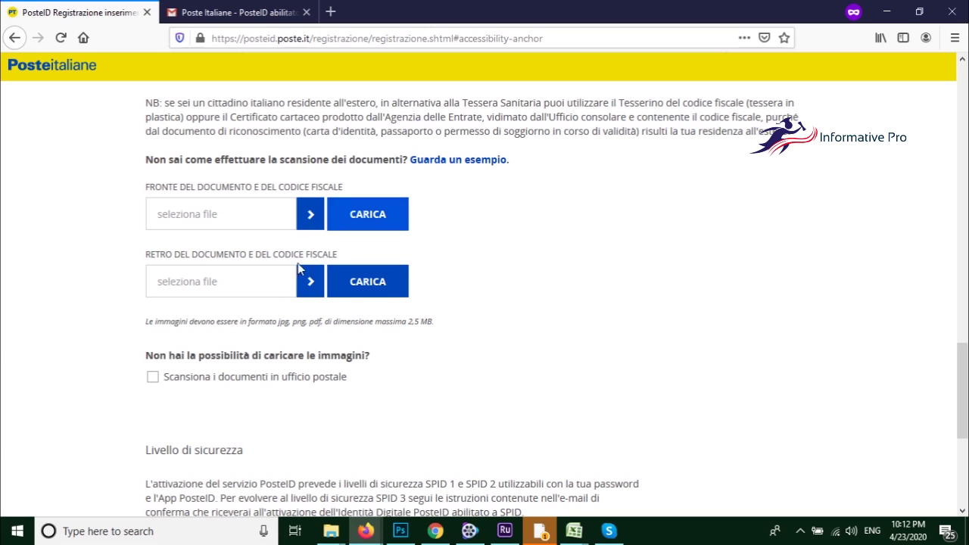
Tick 'Scansiona i documenti in ufficio postale' instead of uploading front and back images
drag(320, 239, 190, 186)
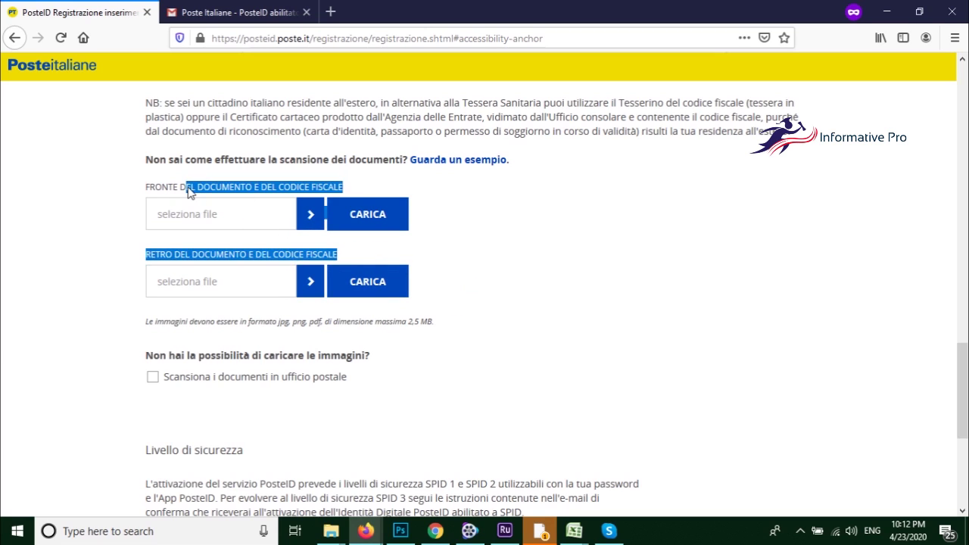
click(91, 346)
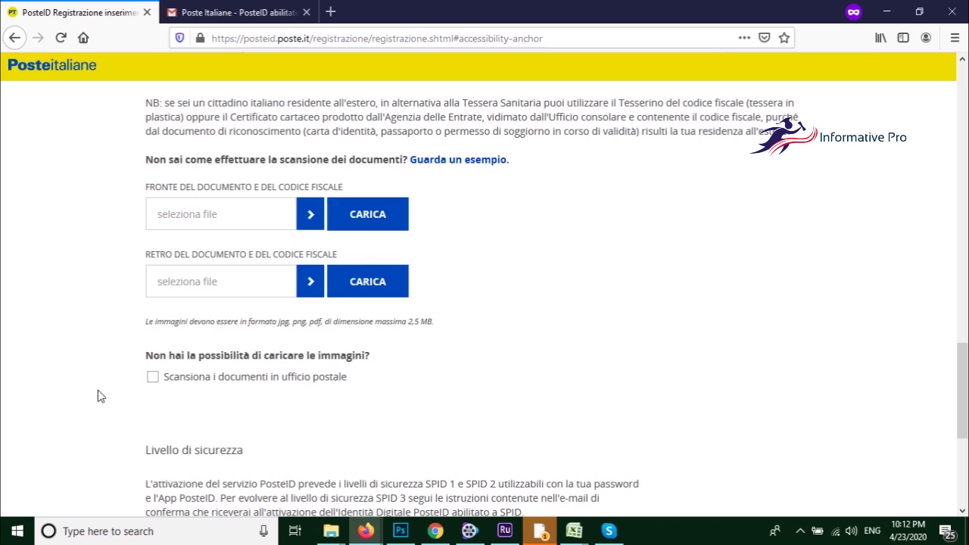
click(152, 377)
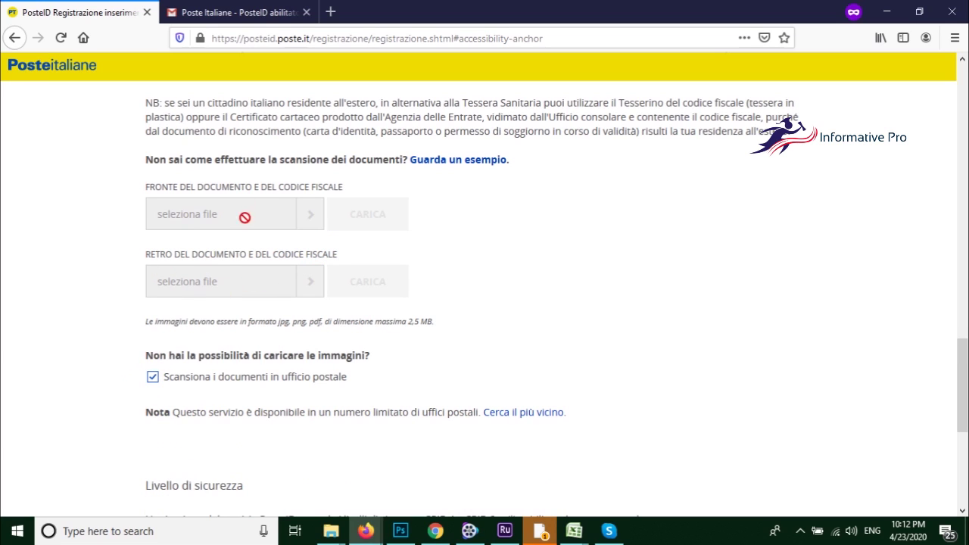
scroll(340, 248, up, 2)
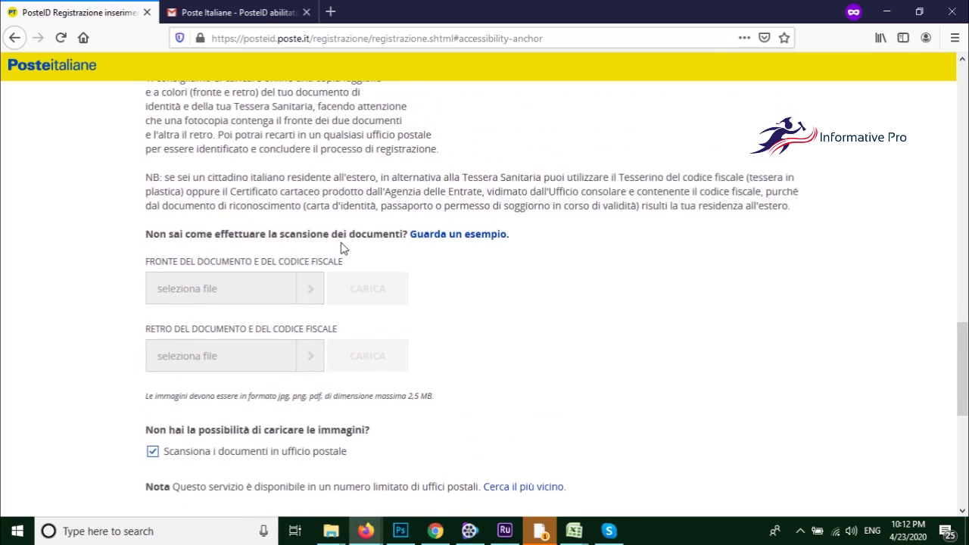
scroll(341, 248, up, 1)
scroll(340, 248, down, 1)
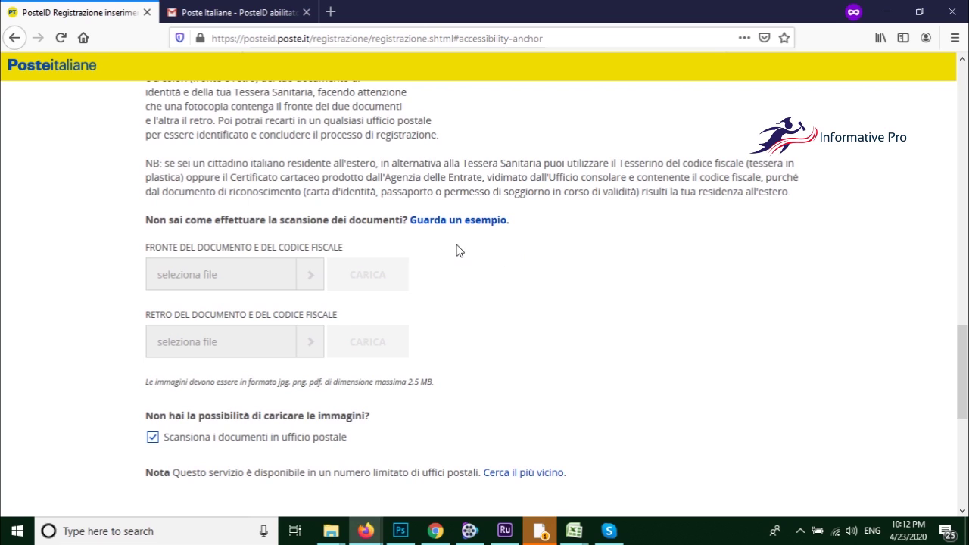
scroll(457, 250, up, 4)
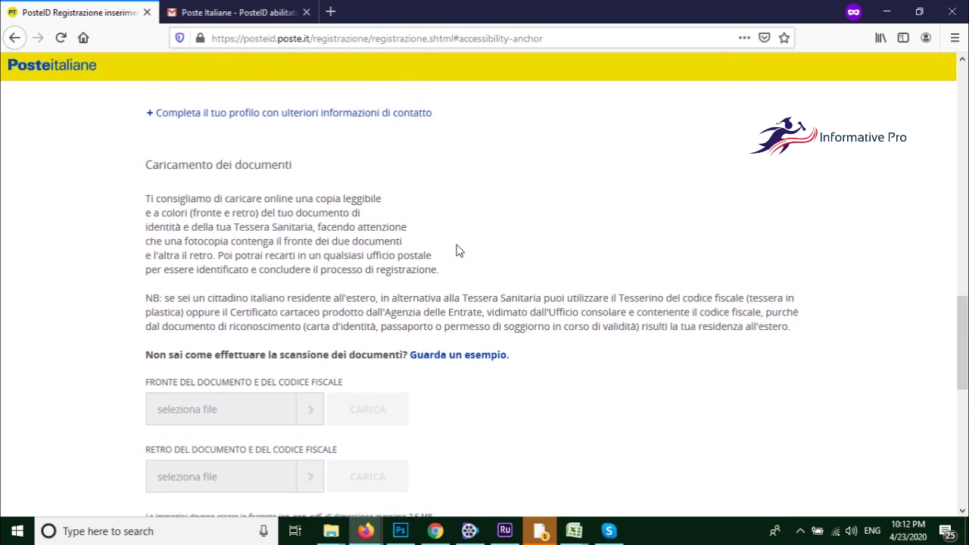
scroll(457, 250, down, 7)
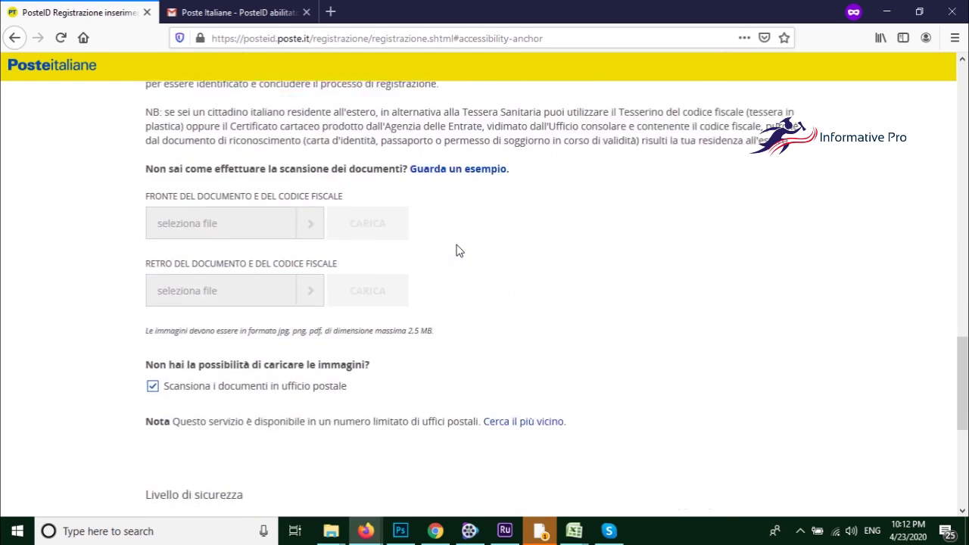
scroll(295, 246, up, 1)
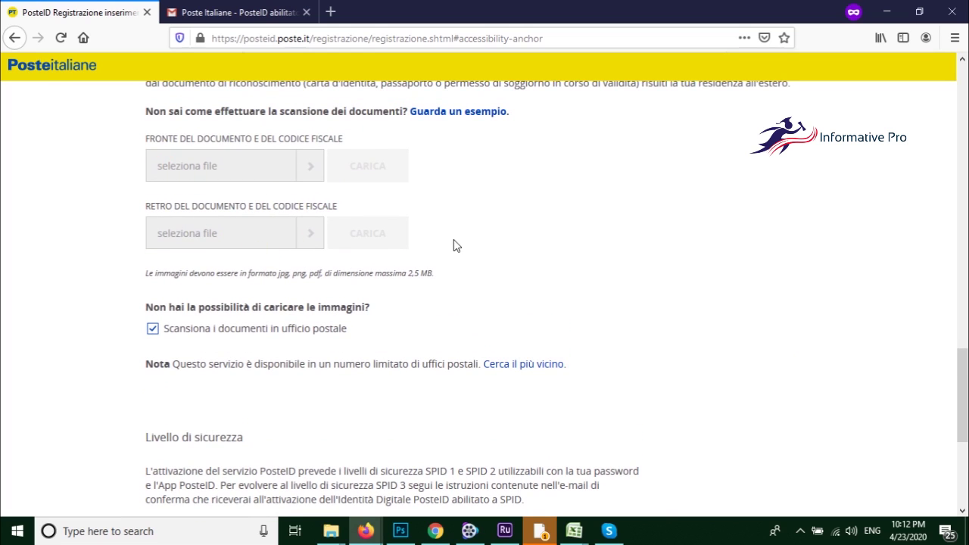
scroll(453, 239, down, 1)
scroll(453, 240, up, 4)
scroll(454, 241, up, 7)
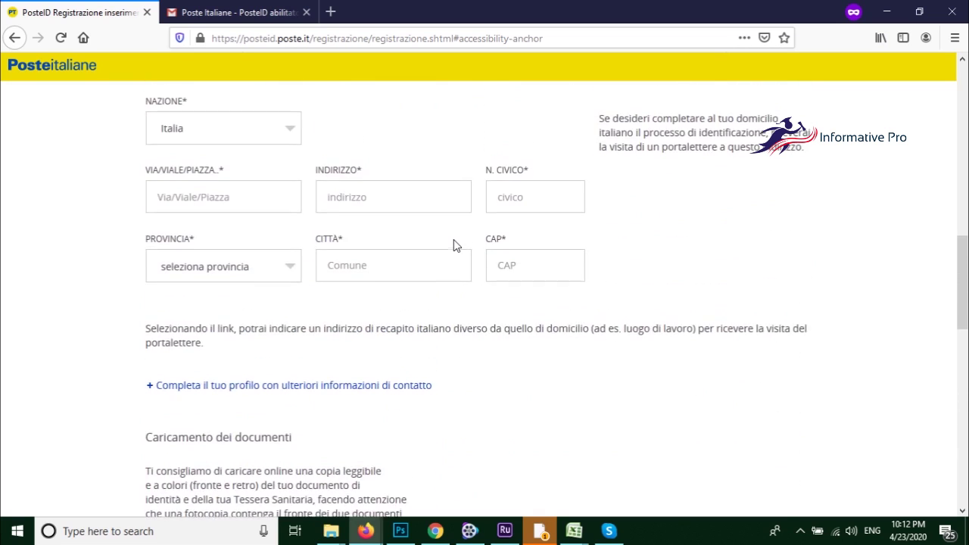
scroll(454, 245, up, 1)
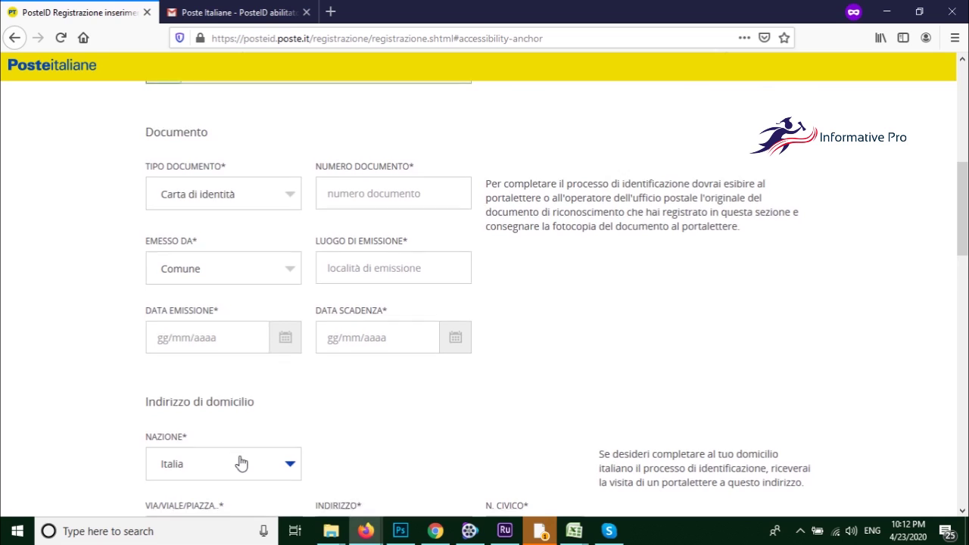
scroll(289, 368, down, 2)
right_click(290, 367)
click(65, 293)
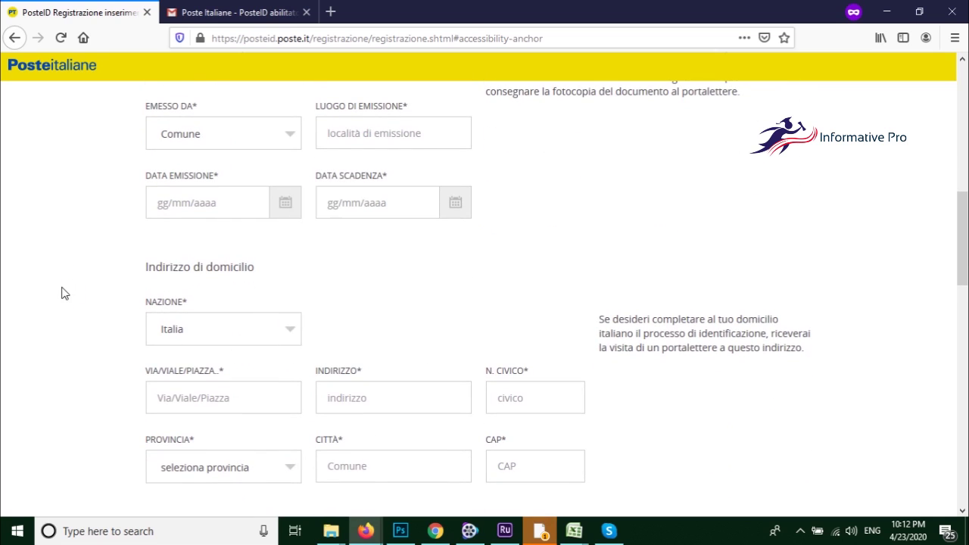
scroll(260, 293, down, 6)
scroll(262, 292, down, 4)
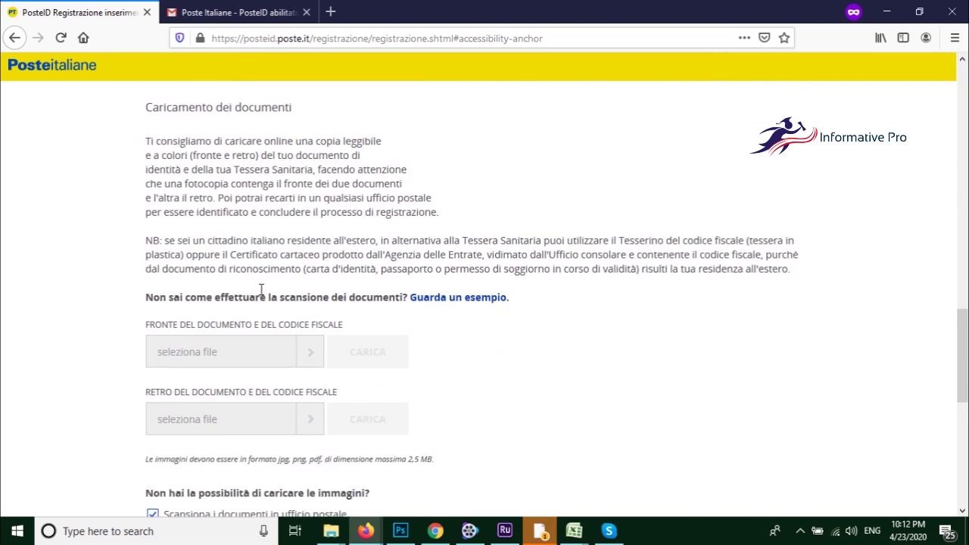
scroll(261, 290, down, 1)
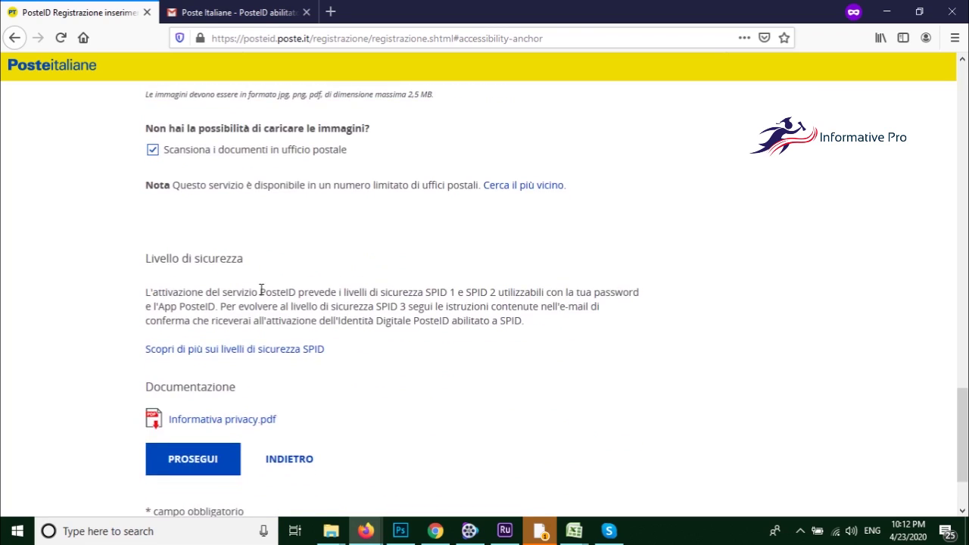
scroll(261, 290, up, 9)
scroll(259, 287, up, 2)
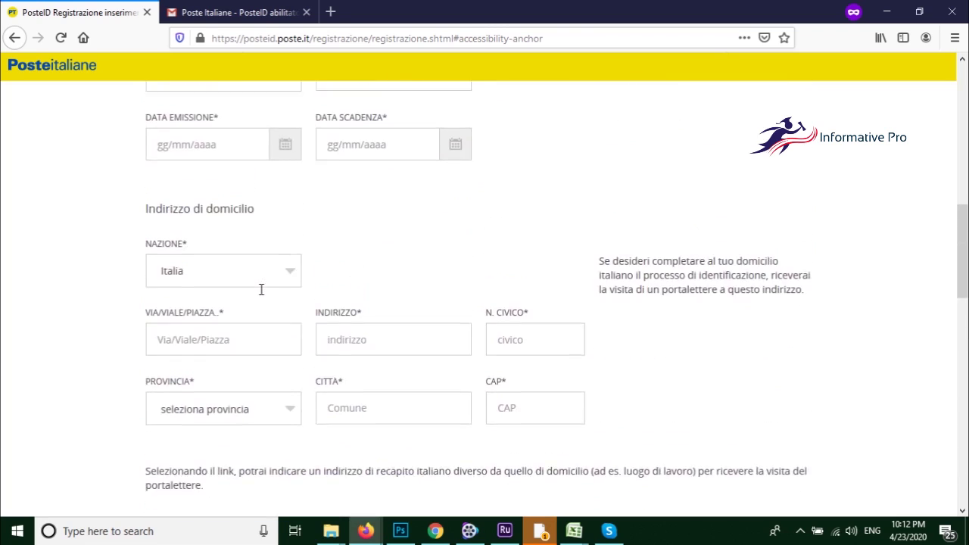
scroll(353, 303, down, 3)
scroll(352, 314, down, 9)
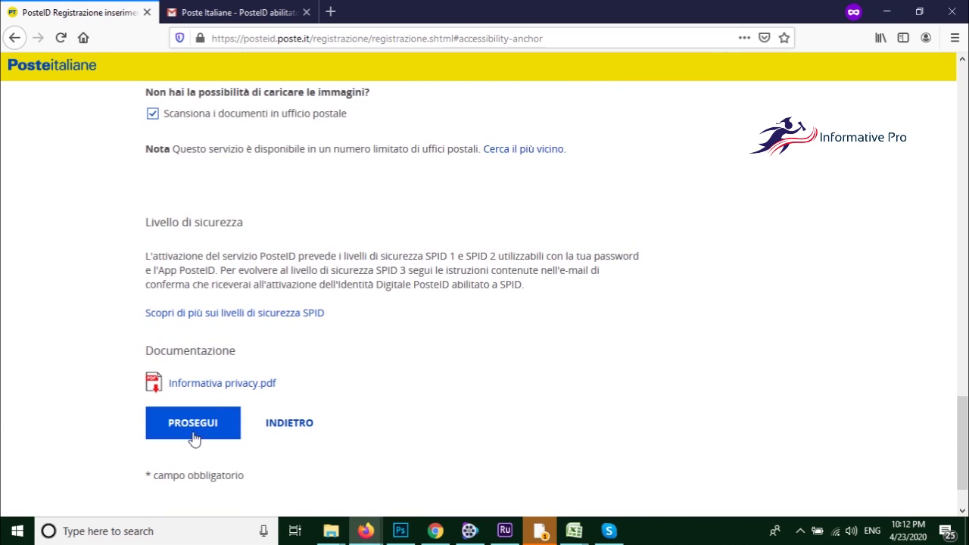
scroll(435, 379, up, 1)
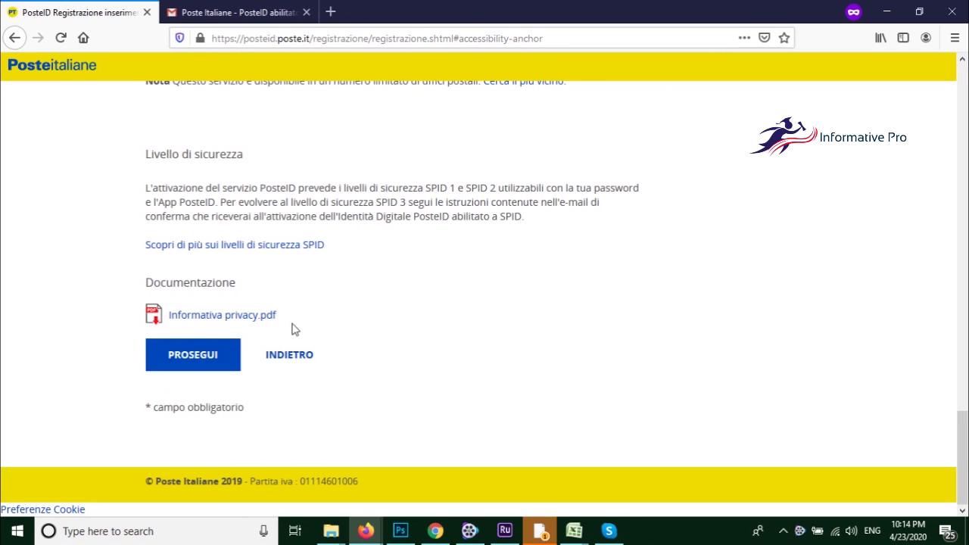
Go to the final step and accept both PosteID Condizioni Generali checkboxes
click(194, 361)
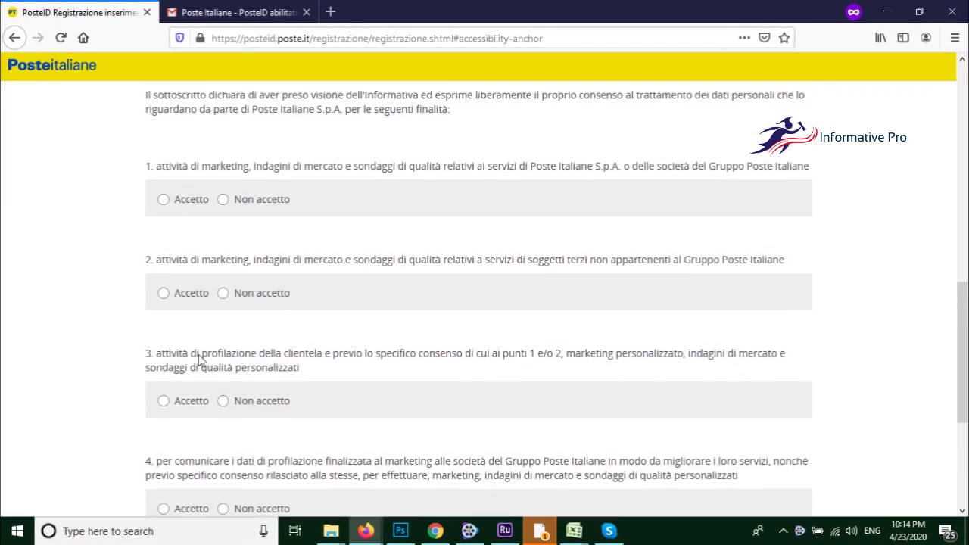
scroll(308, 316, down, 3)
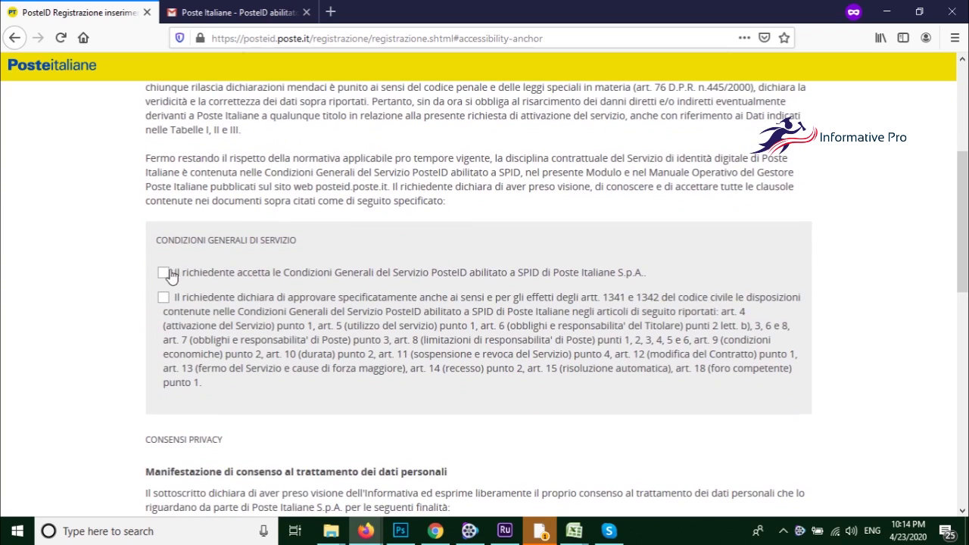
click(169, 274)
click(164, 299)
scroll(267, 314, down, 2)
scroll(268, 313, down, 2)
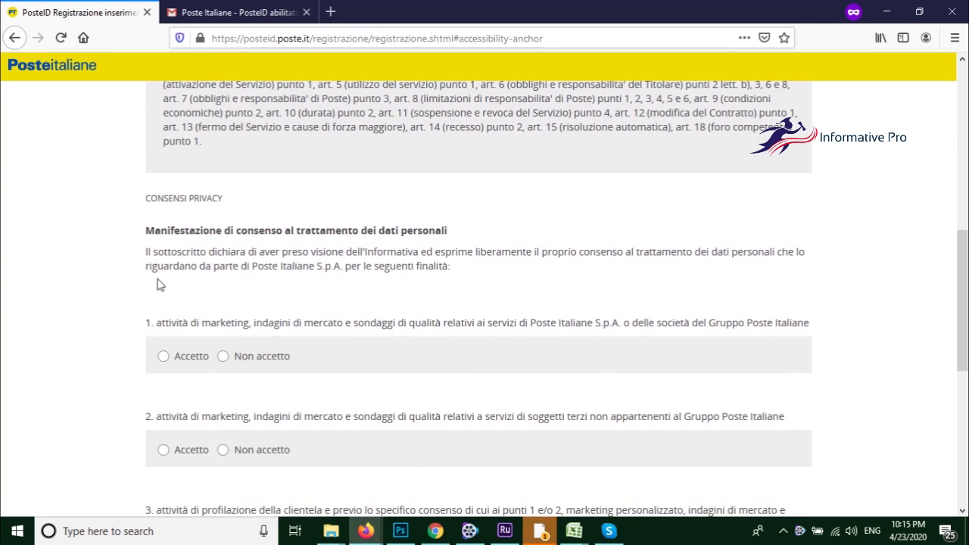
Choose Accetto for privacy consents 1 through 4
click(163, 354)
scroll(167, 364, down, 1)
scroll(166, 364, down, 2)
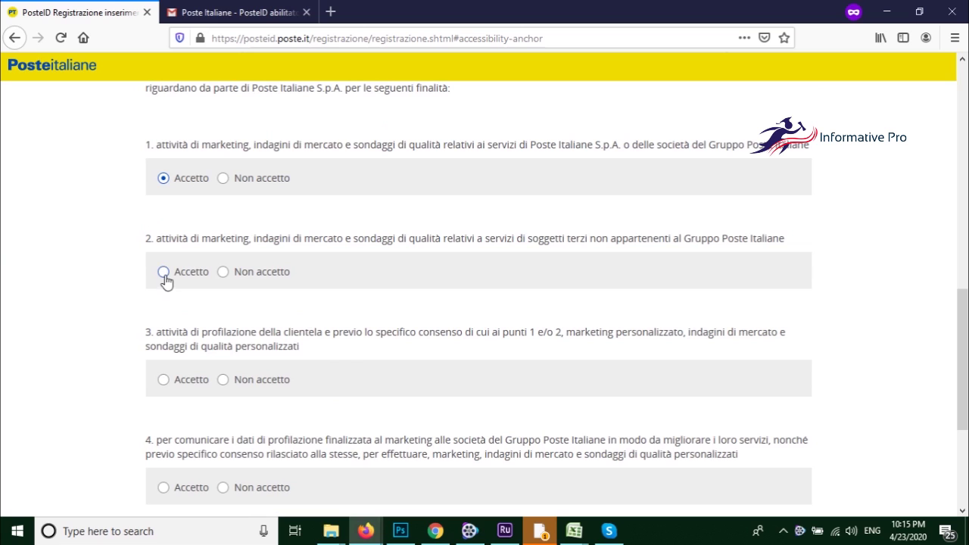
click(163, 272)
click(162, 379)
scroll(165, 363, down, 2)
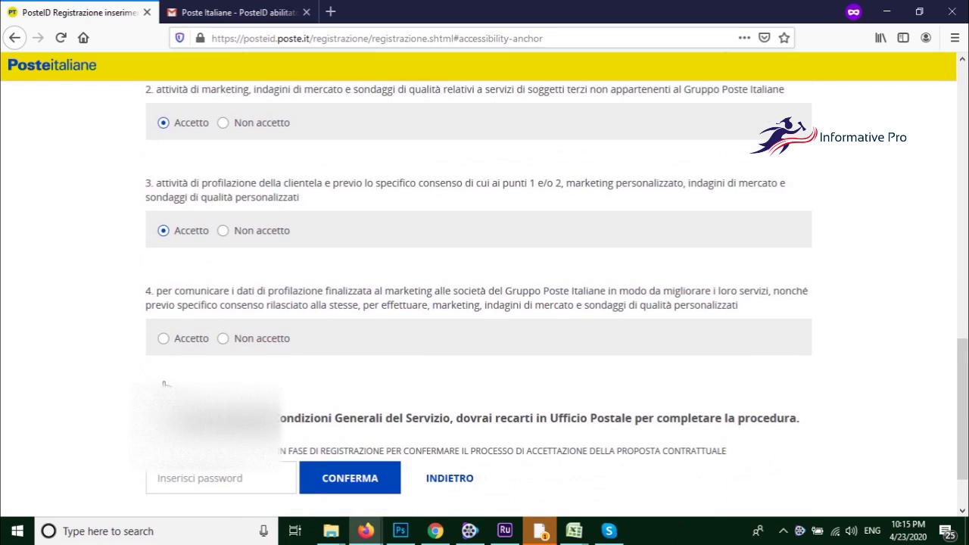
click(163, 338)
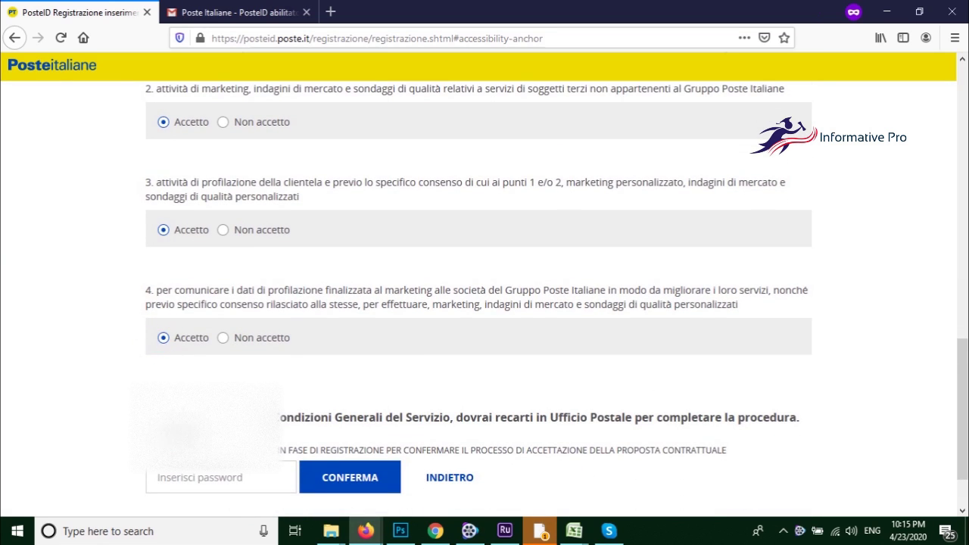
scroll(311, 342, down, 1)
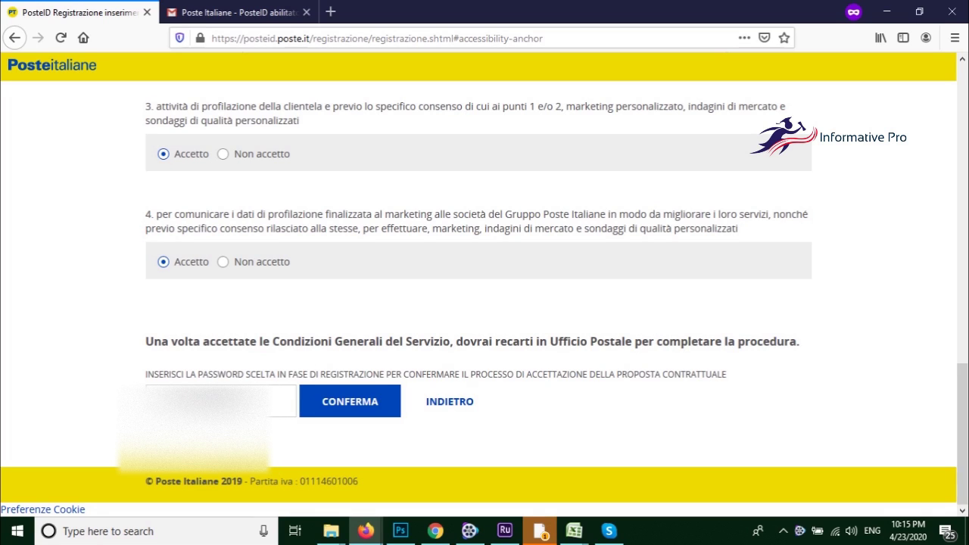
Enter the account password and confirm with CONFERMA, retrying after the incorrect-password error
click(206, 401)
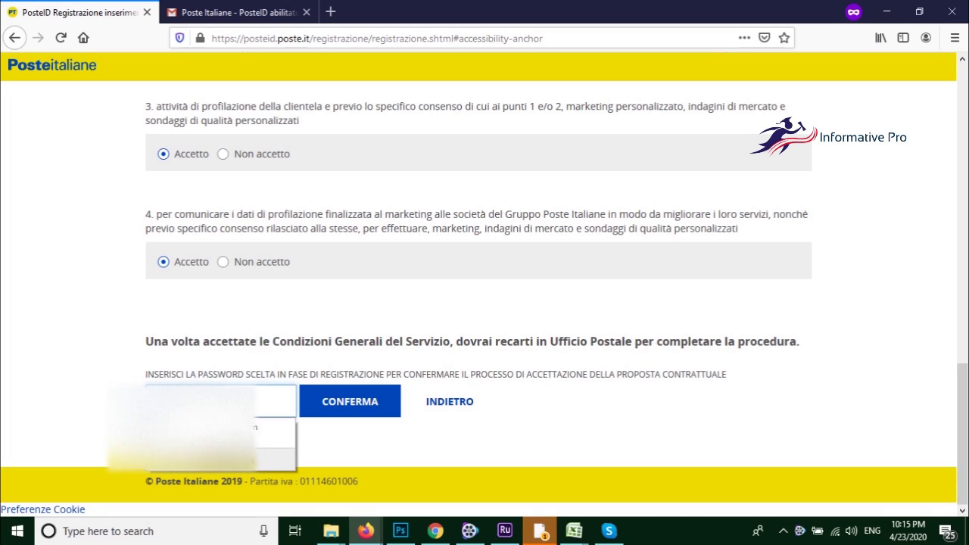
click(197, 401)
click(183, 401)
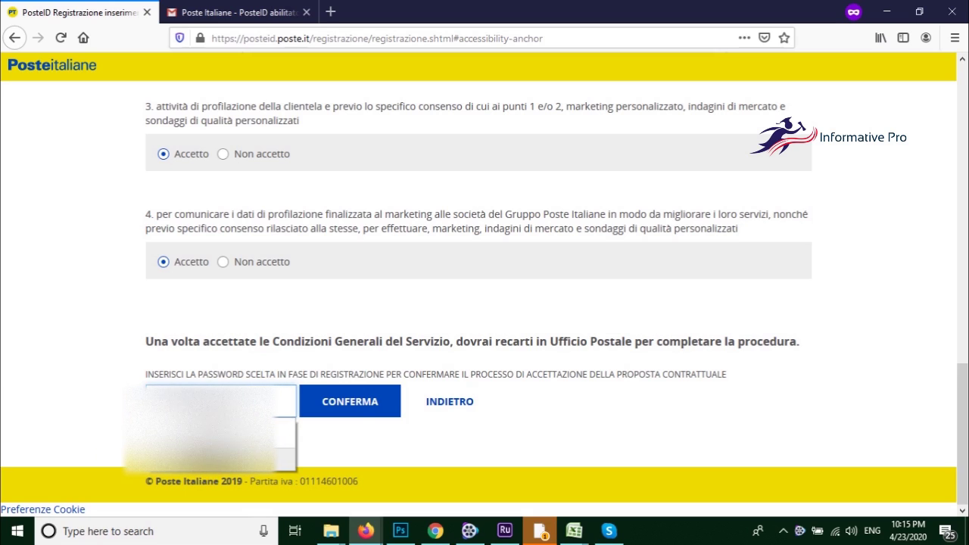
click(197, 401)
click(197, 401)
text(•••)
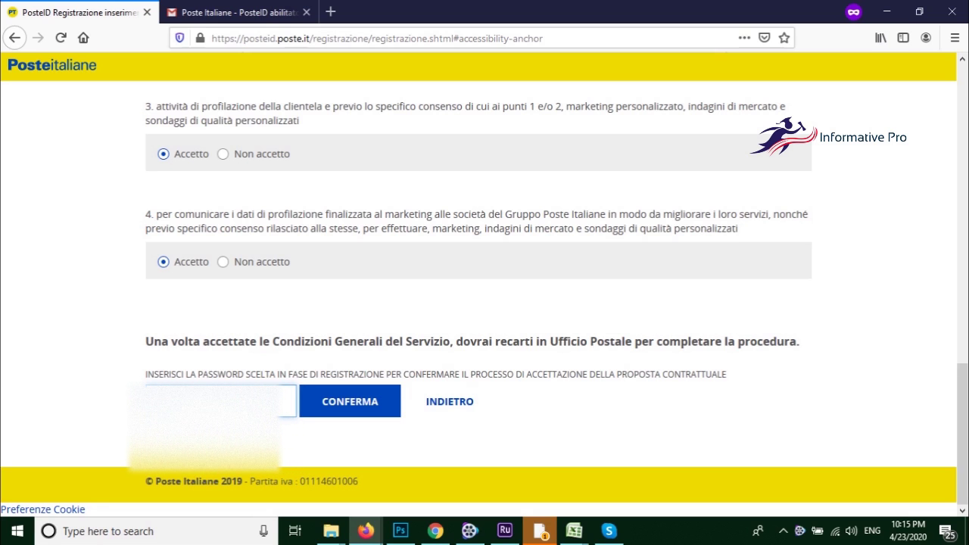
click(352, 400)
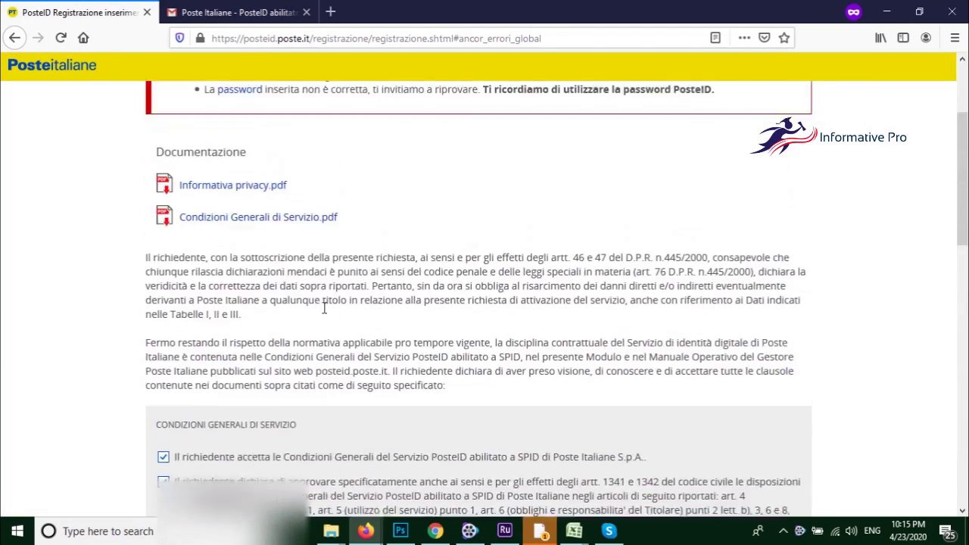
click(329, 409)
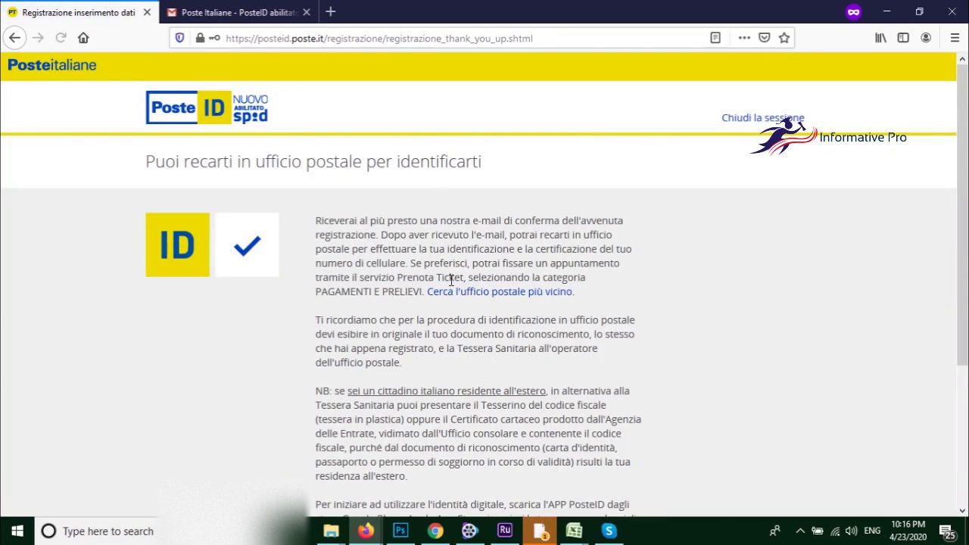
Read the 'Puoi recarti in ufficio postale per identificarti' confirmation page and its instructions
scroll(451, 280, down, 5)
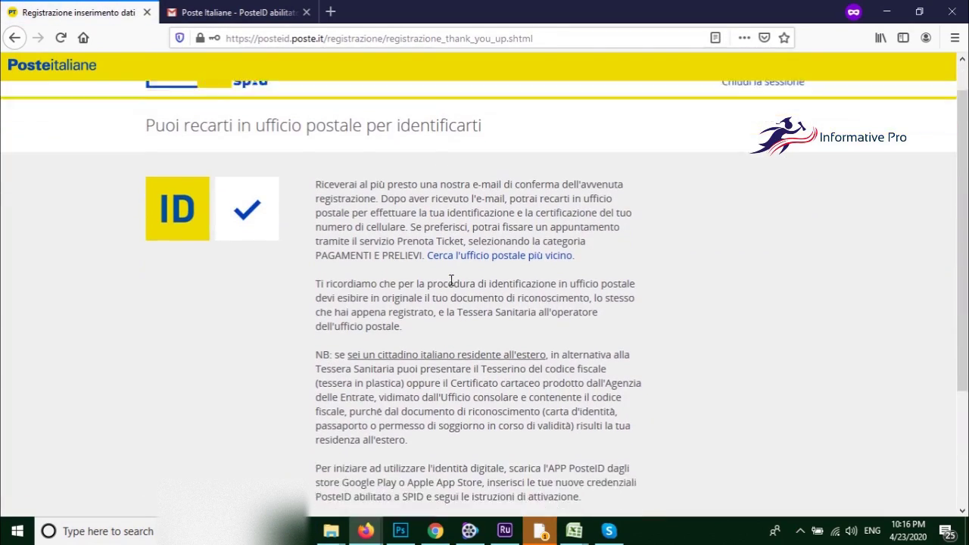
scroll(449, 279, up, 4)
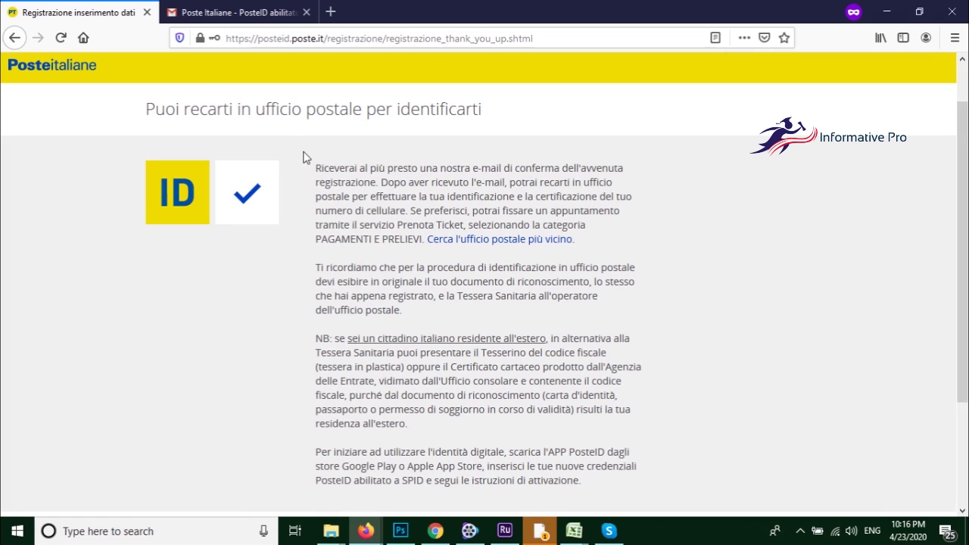
drag(304, 152, 306, 181)
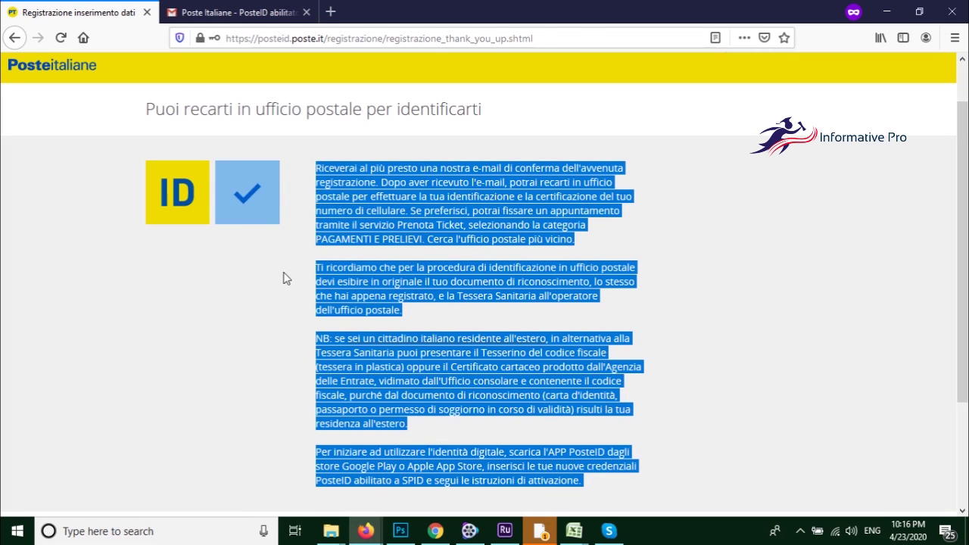
click(283, 274)
scroll(409, 263, down, 4)
scroll(409, 263, up, 4)
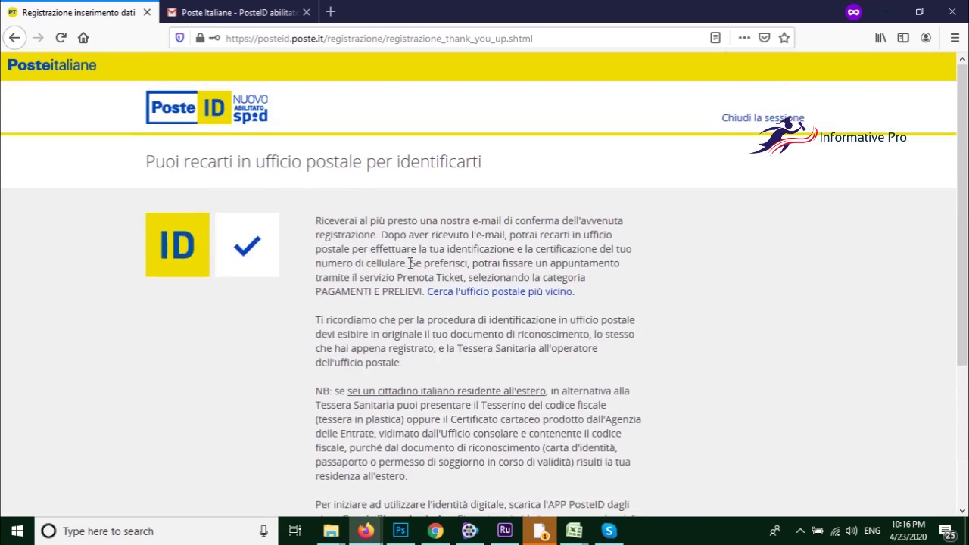
scroll(409, 264, down, 4)
scroll(409, 264, up, 4)
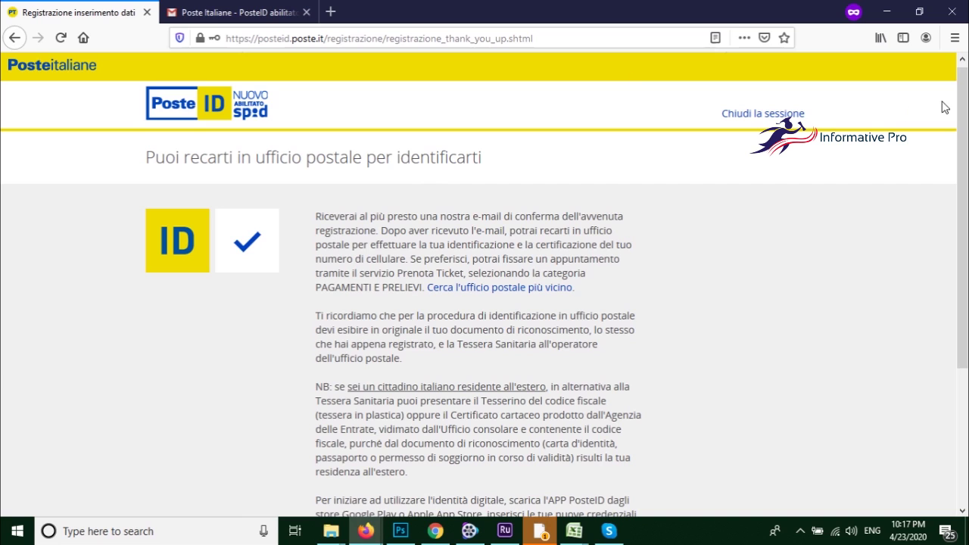
Review the rest of the confirmation page, then bring up the screen recorder to stop recording
drag(947, 106, 954, 191)
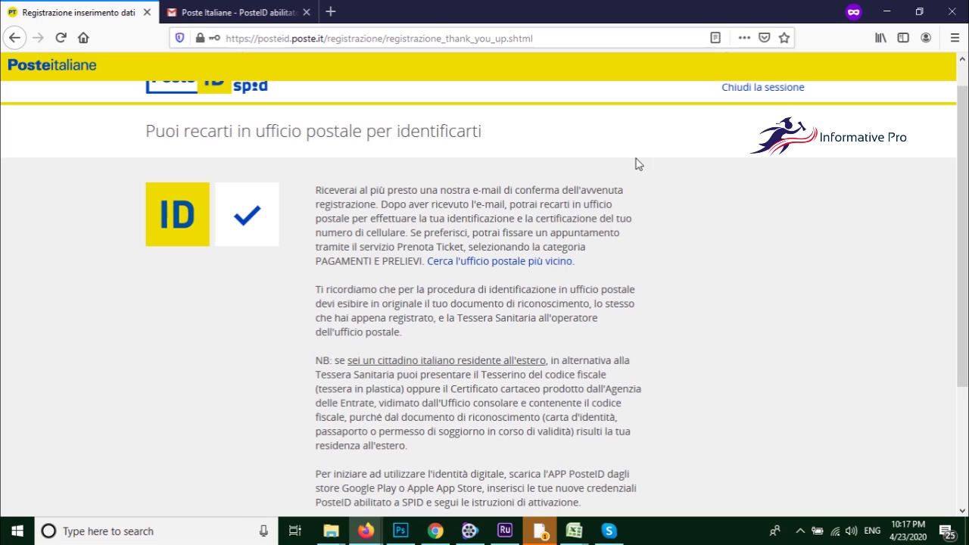
scroll(666, 210, down, 2)
scroll(669, 211, up, 1)
scroll(669, 210, up, 1)
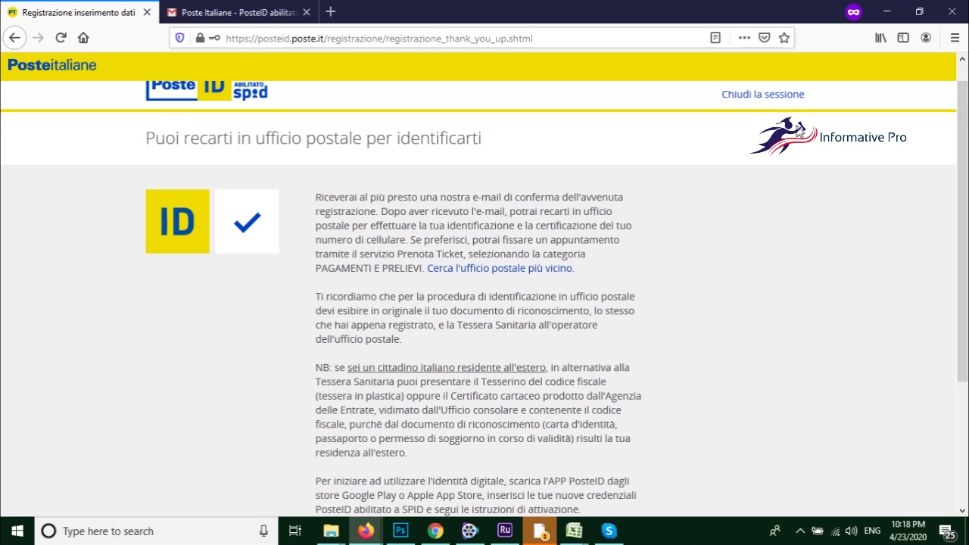
mouse_move(963, 144)
mouse_down()
mouse_move(960, 183)
mouse_move(963, 136)
mouse_up()
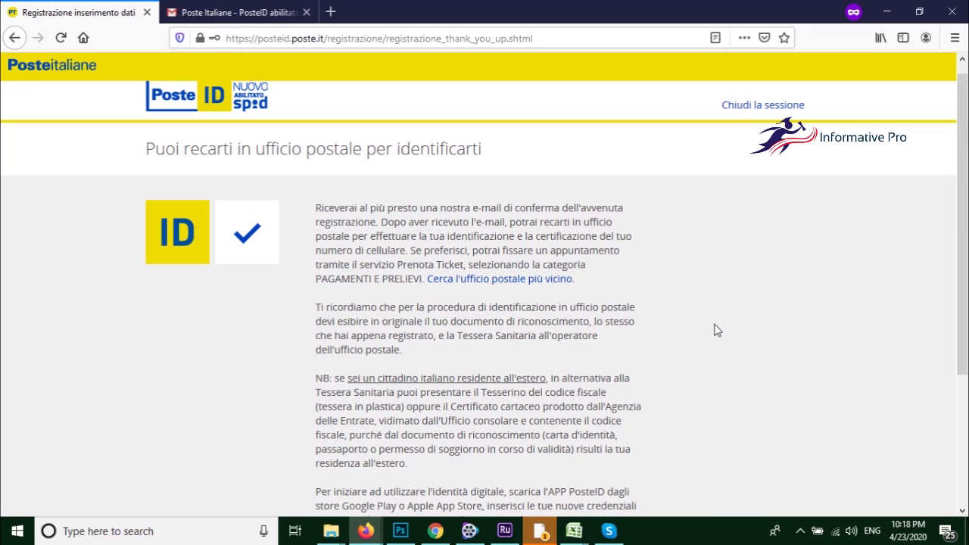
click(470, 531)
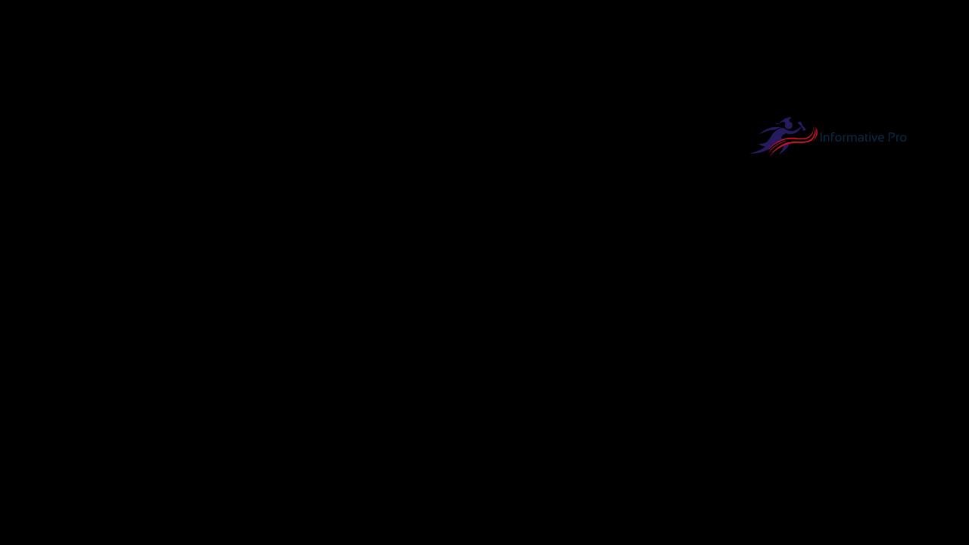